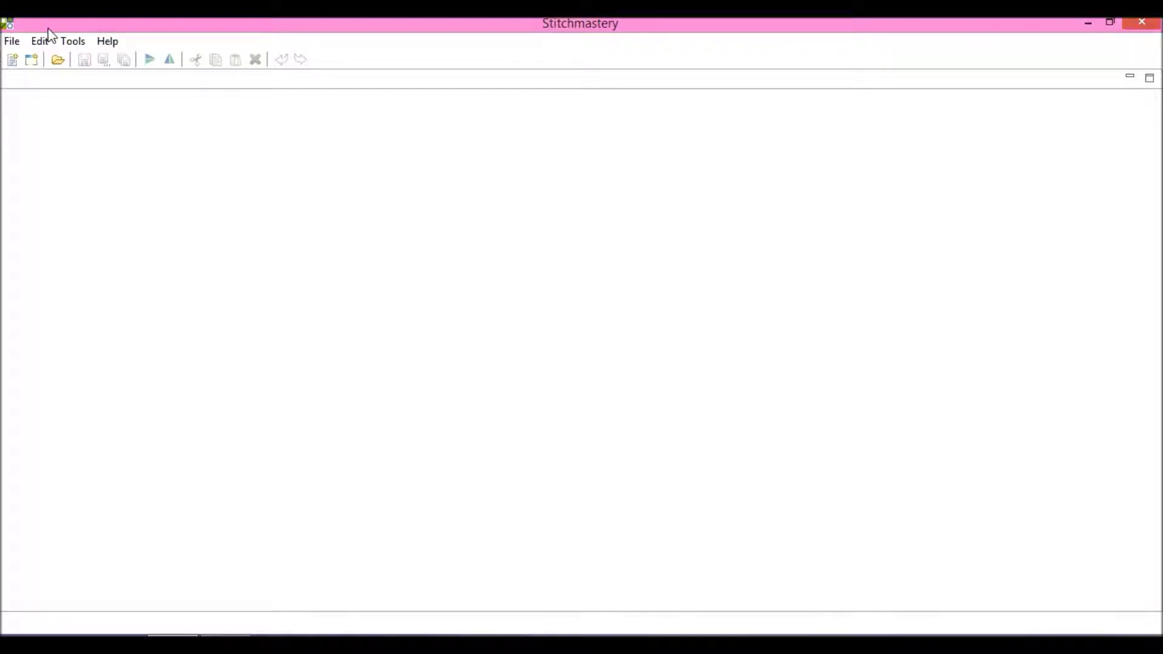
- Open the File menu and close it again without choosing a command
click(12, 42)
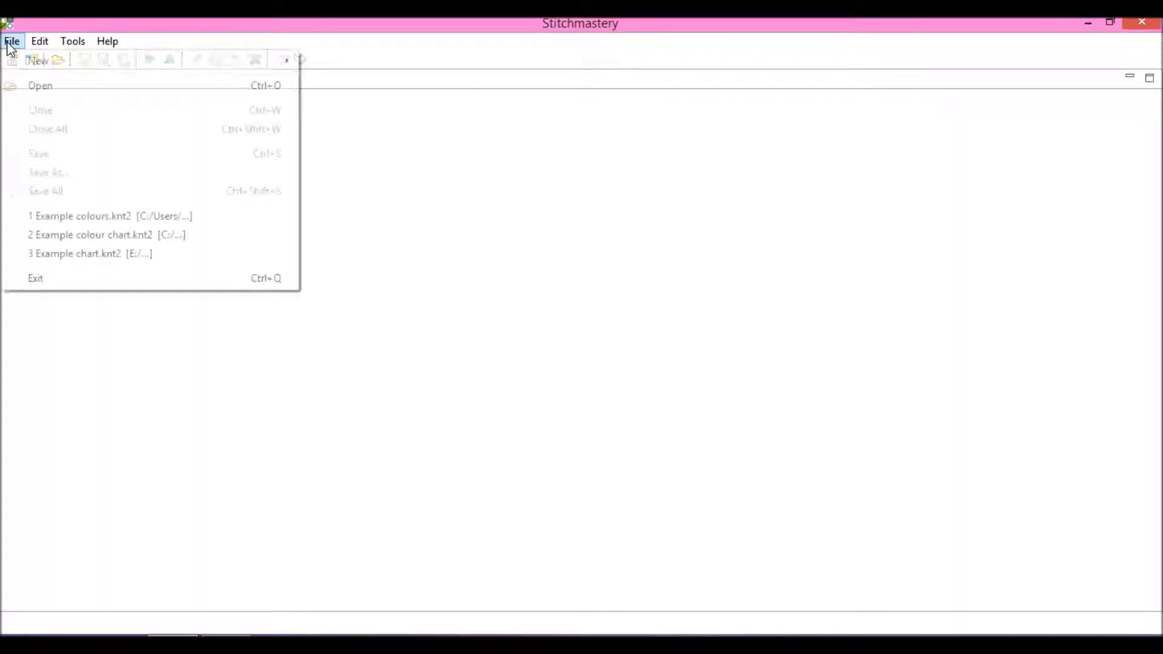
mouse_move(75, 64)
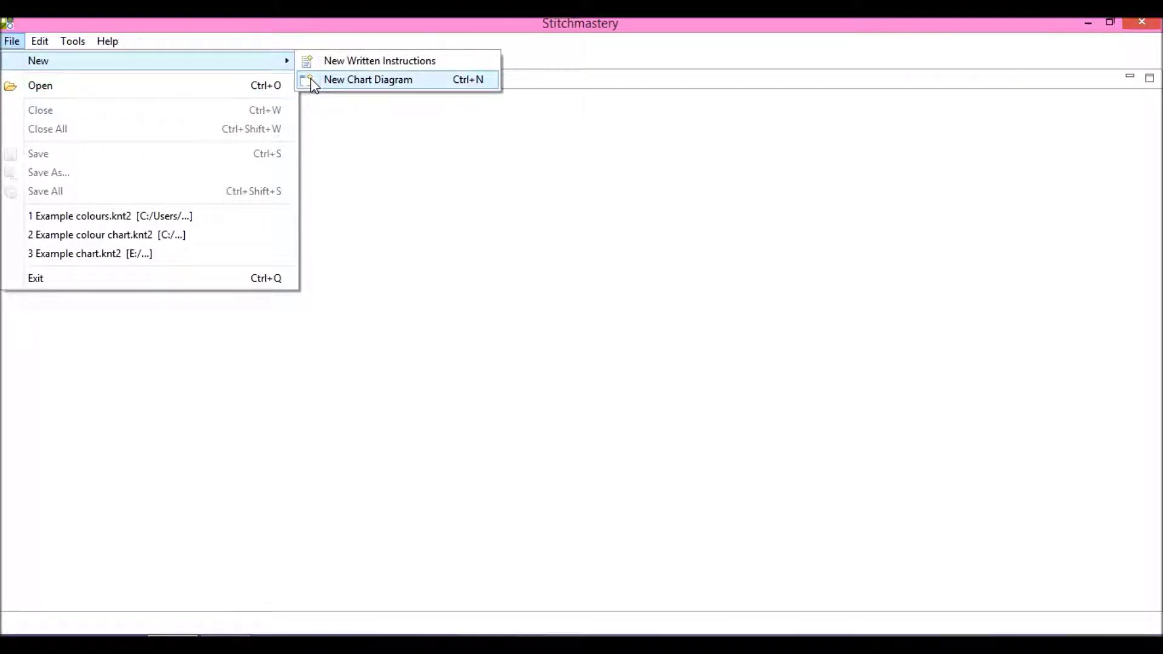
click(550, 52)
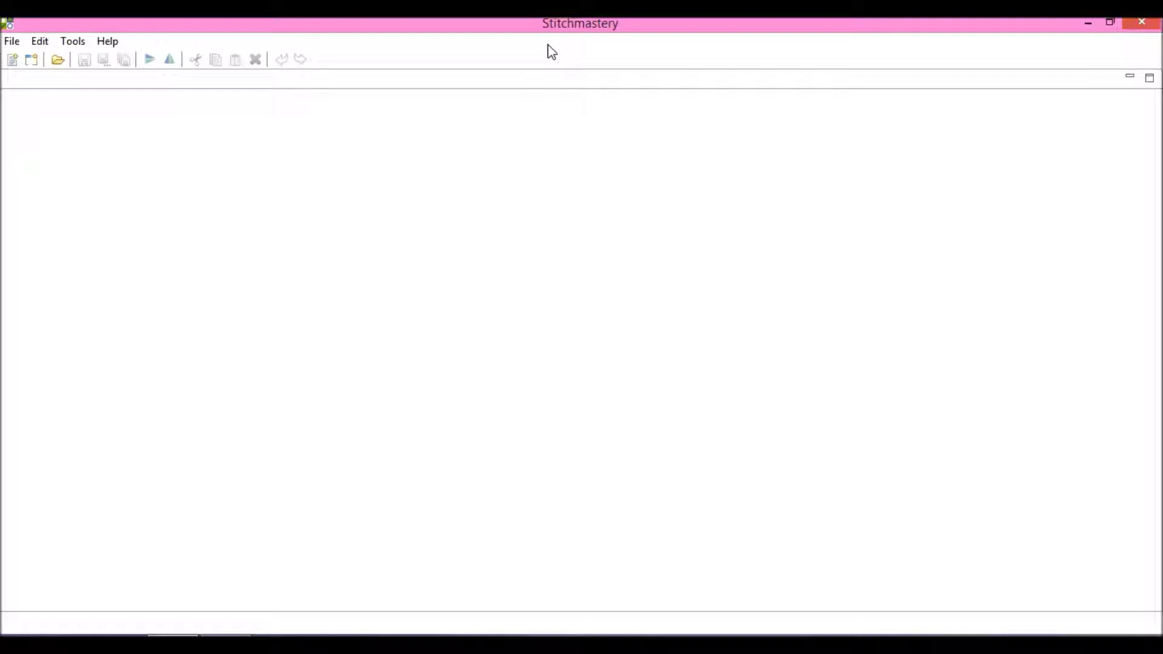
- Start a new chart diagram and replace the default file name with 'basic introduction'
click(34, 59)
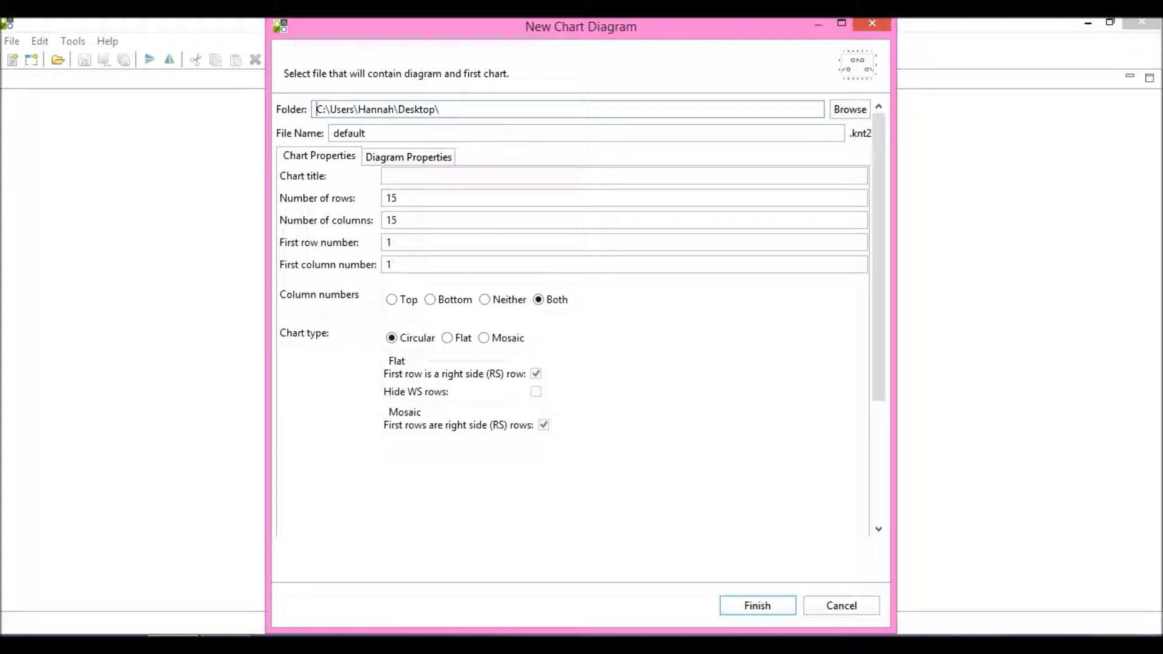
click(849, 112)
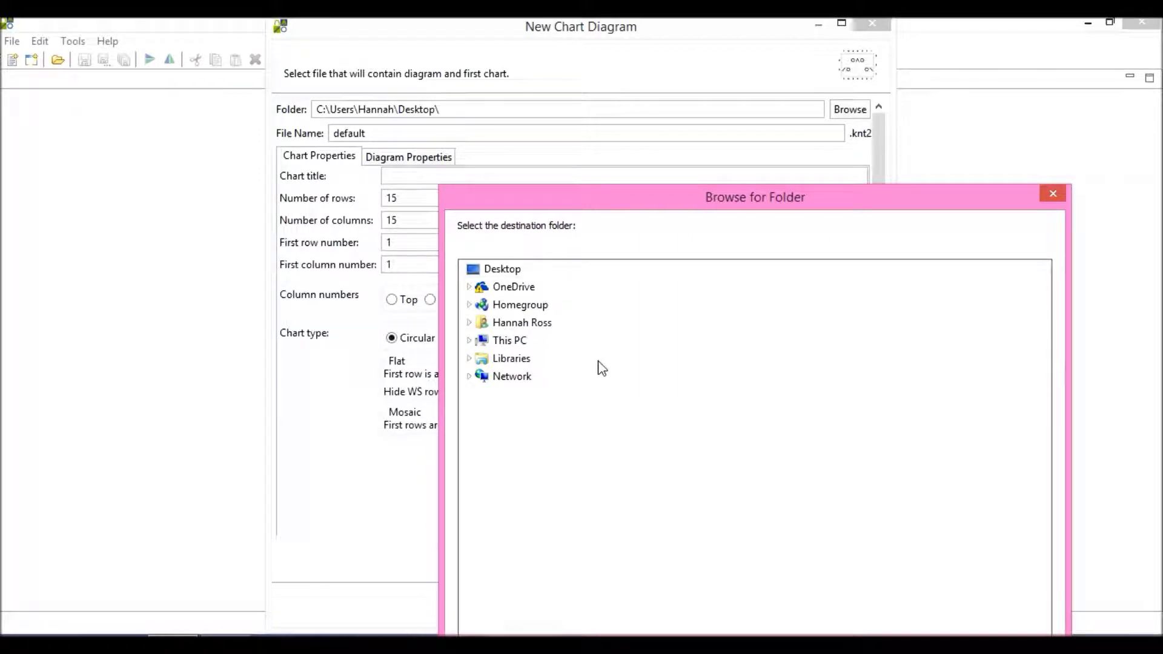
click(1054, 193)
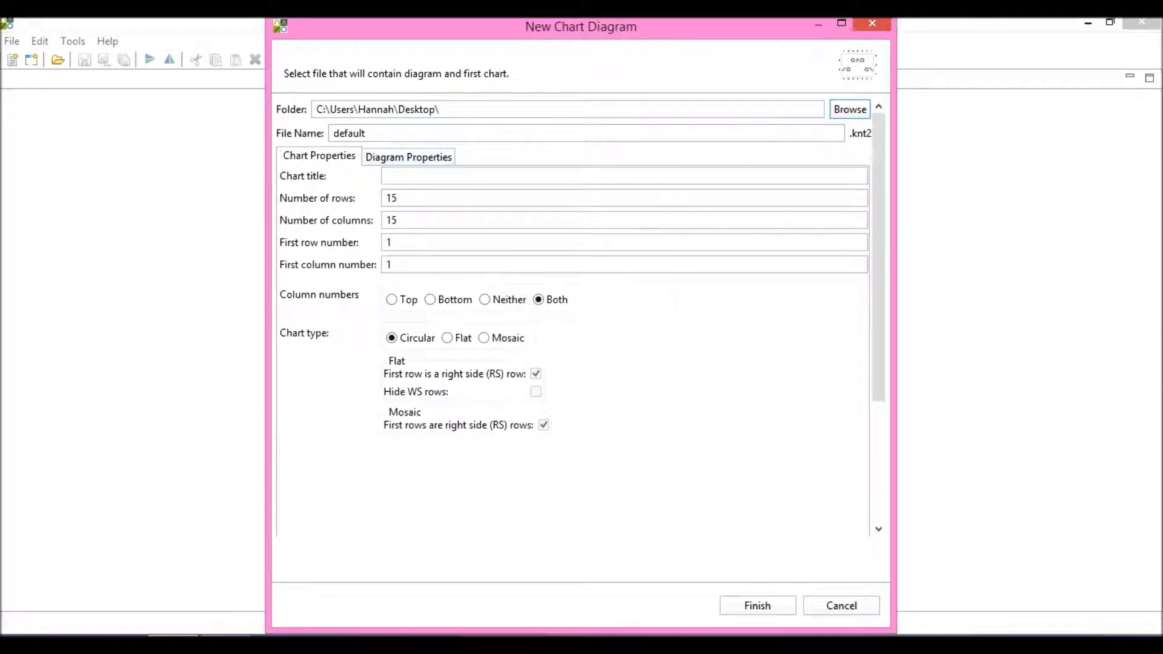
drag(367, 133, 308, 139)
key(BackSpace)
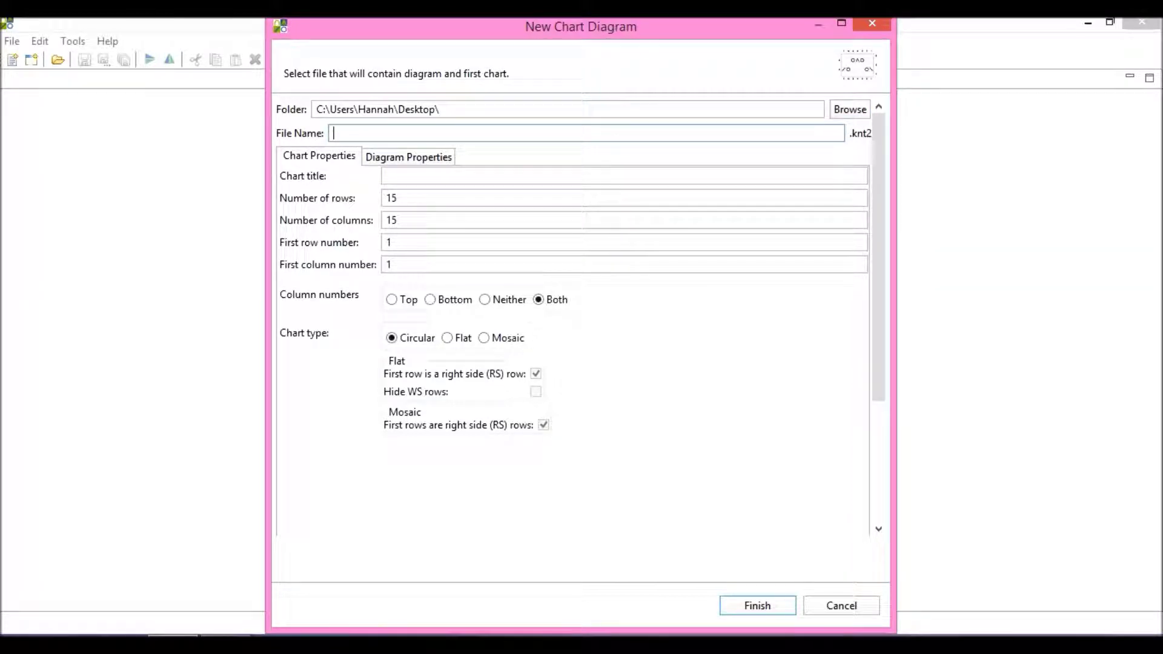
text(basic introduction)
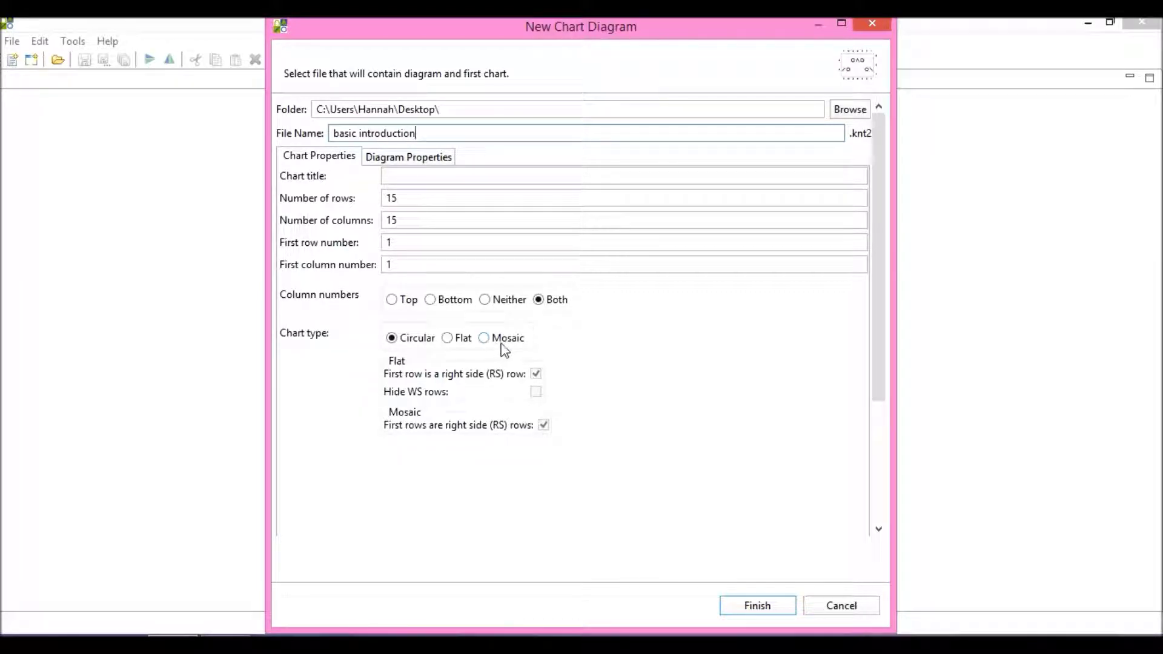
- Review the Diagram Properties and grid settings, then create the 15×15 'basic introduction' chart
click(439, 171)
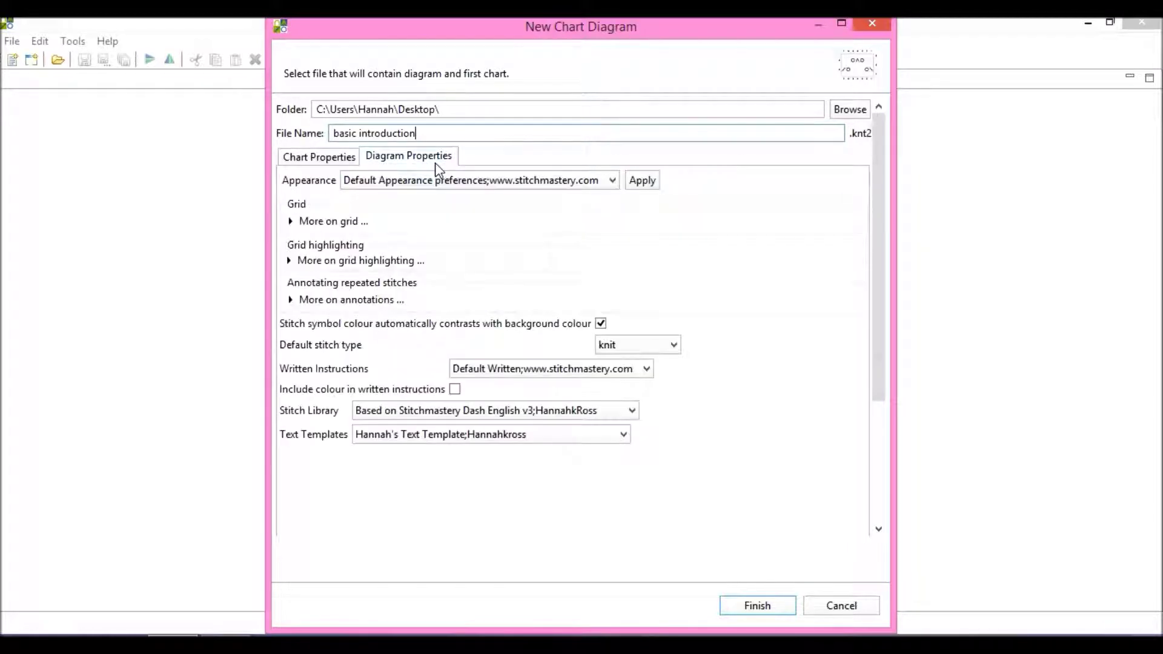
click(318, 223)
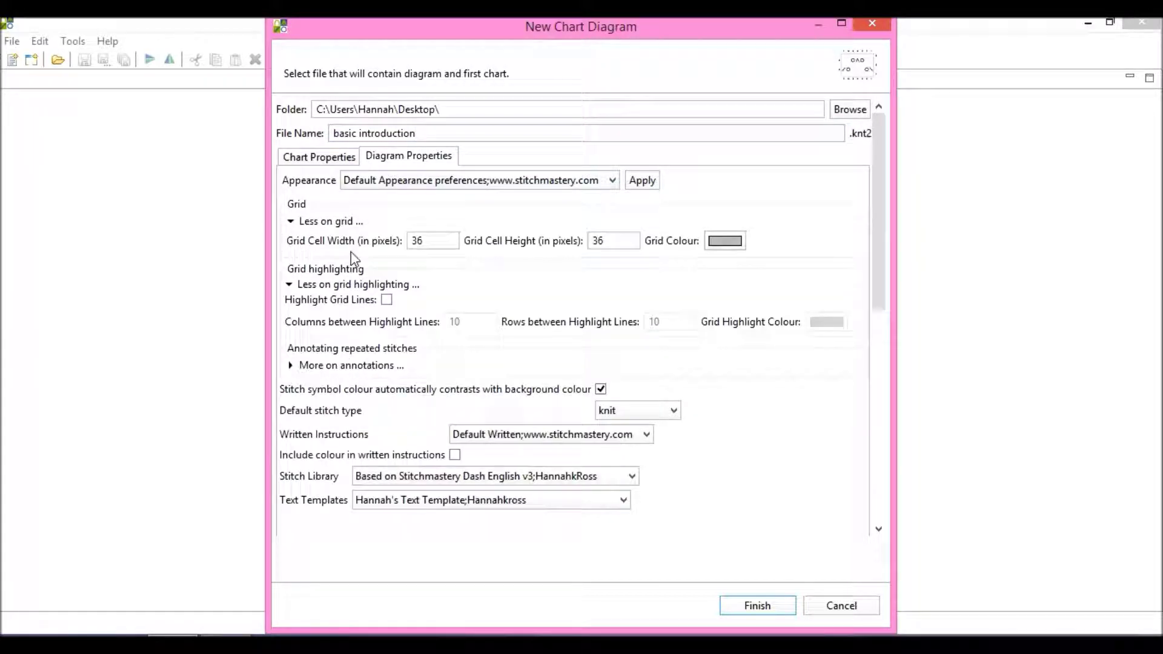
click(330, 159)
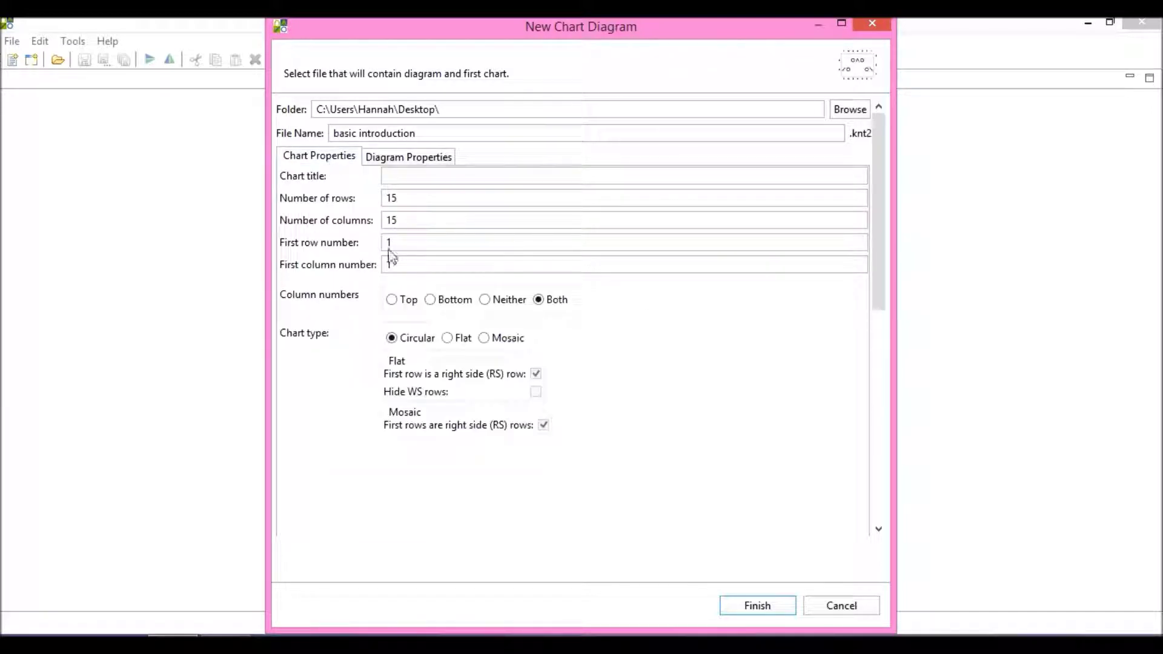
click(773, 608)
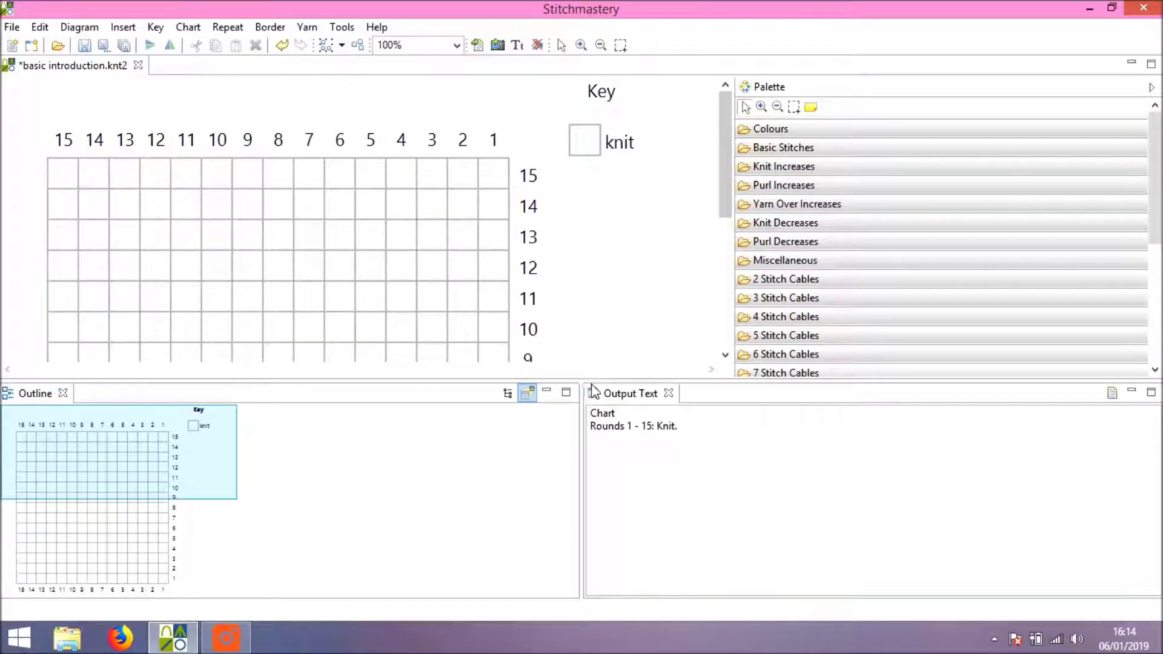
- Enlarge the chart area and pick dark green from the Palette's Colours section
drag(600, 387, 615, 545)
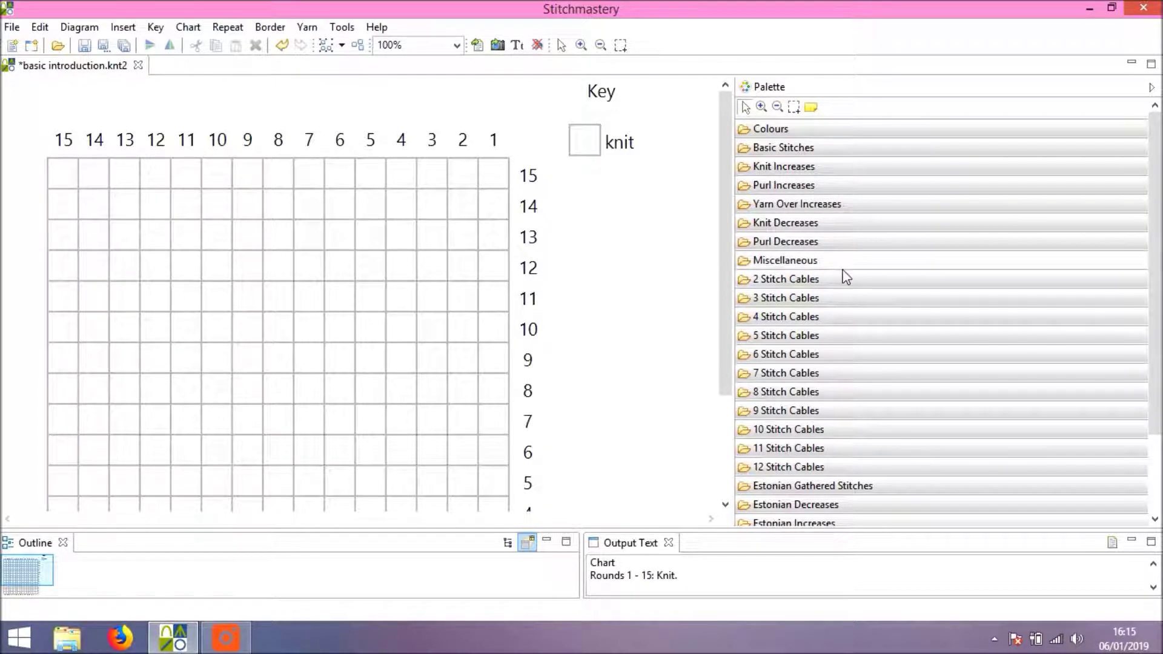
click(848, 265)
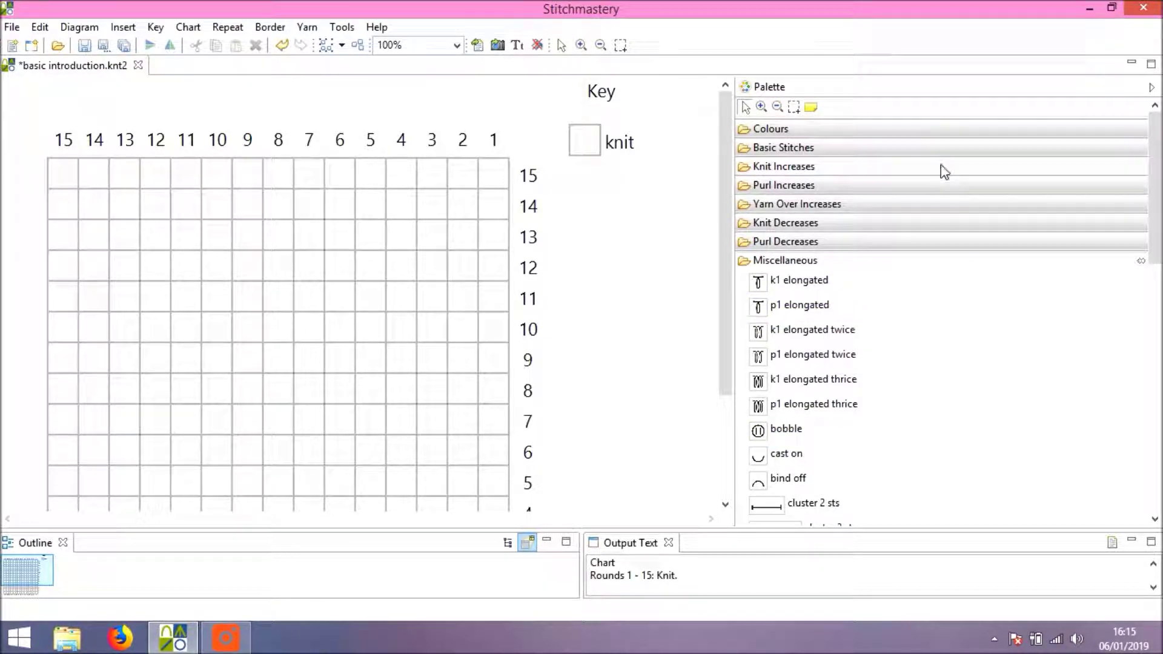
click(948, 132)
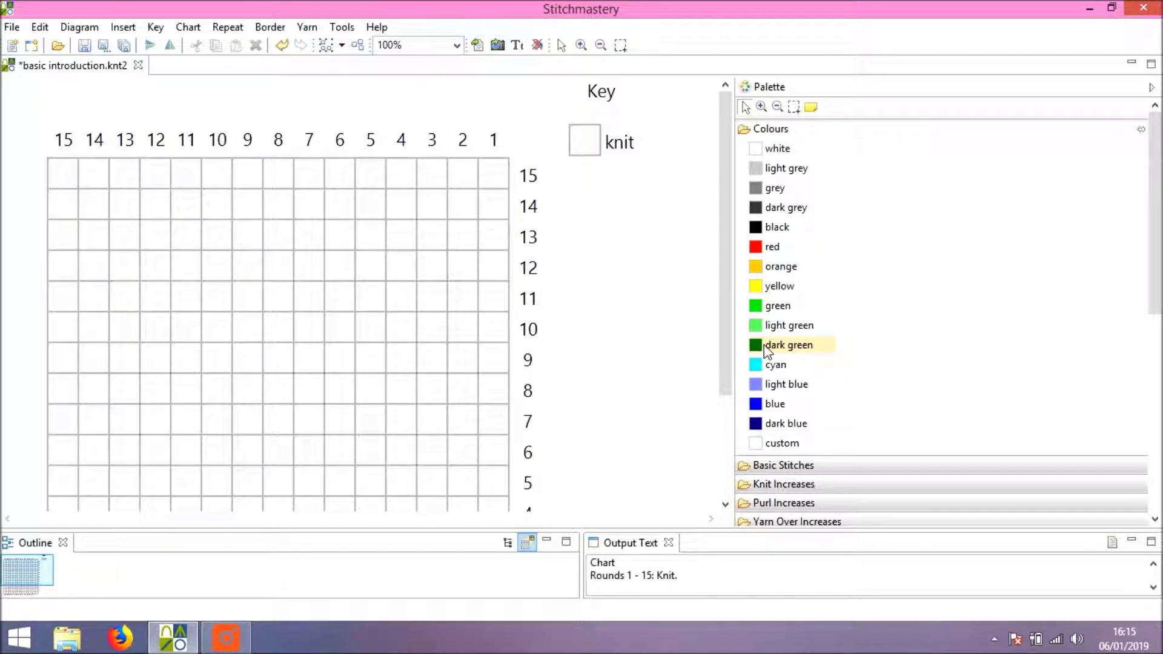
click(765, 344)
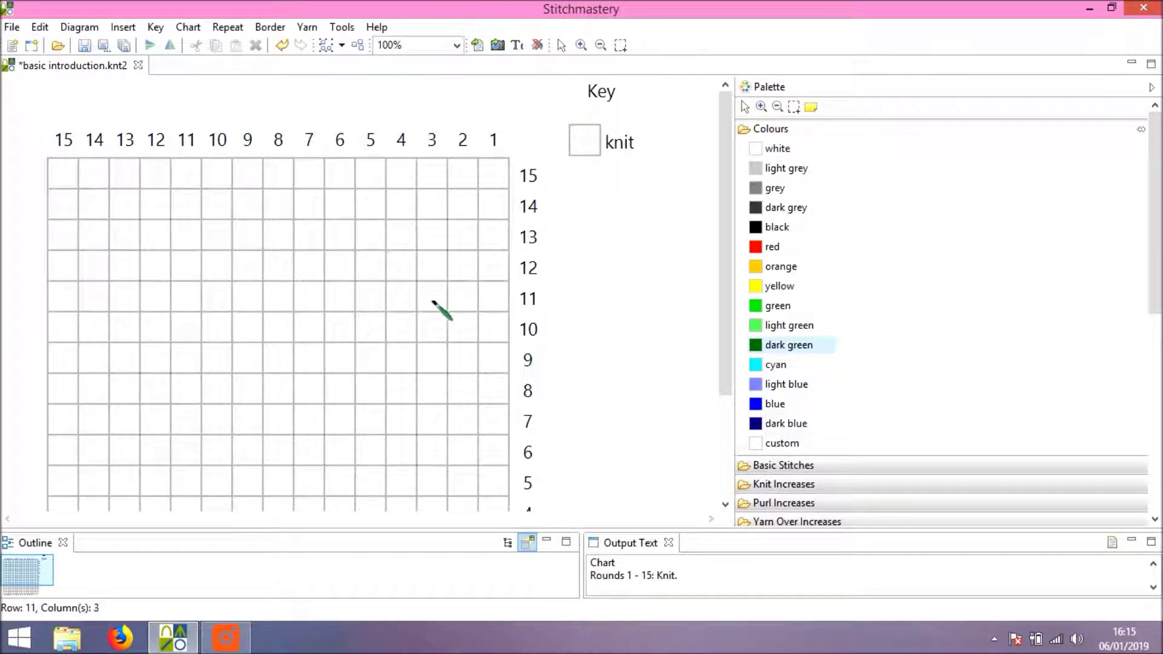
- Paint dark green into row 11 columns 4–9 and row 10 columns 4 and 9
click(404, 326)
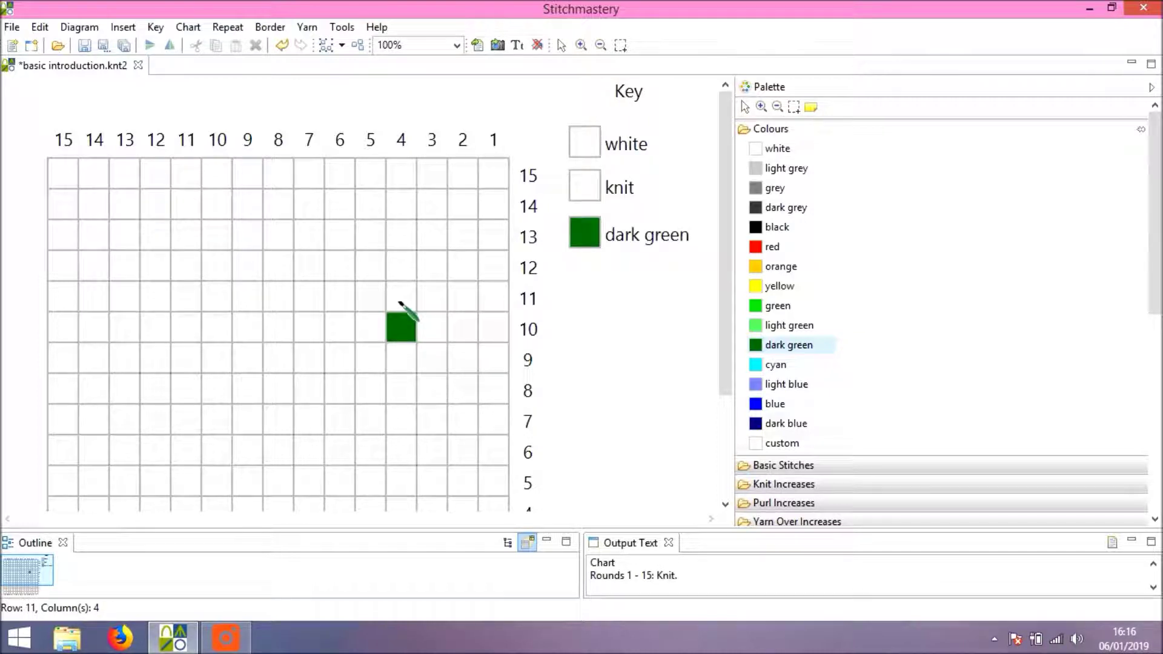
click(400, 297)
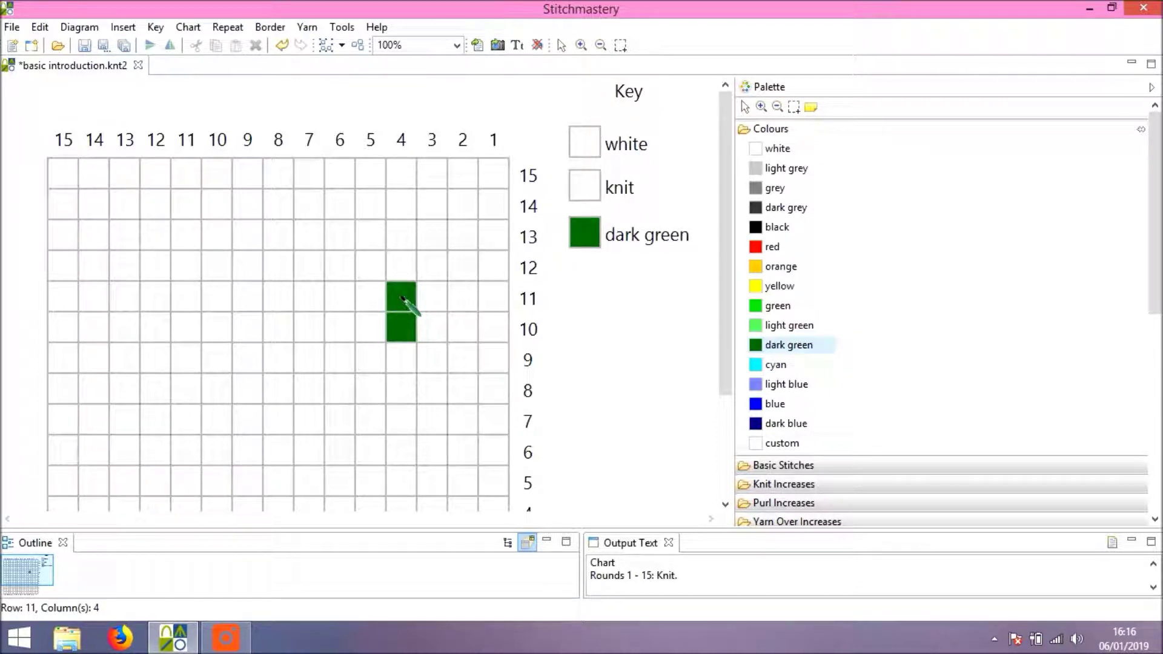
click(371, 297)
mouse_move(371, 297)
mouse_down()
mouse_move(272, 301)
mouse_move(253, 330)
mouse_move(299, 343)
mouse_move(285, 404)
mouse_move(246, 353)
mouse_move(246, 243)
mouse_move(278, 213)
mouse_move(316, 223)
mouse_up()
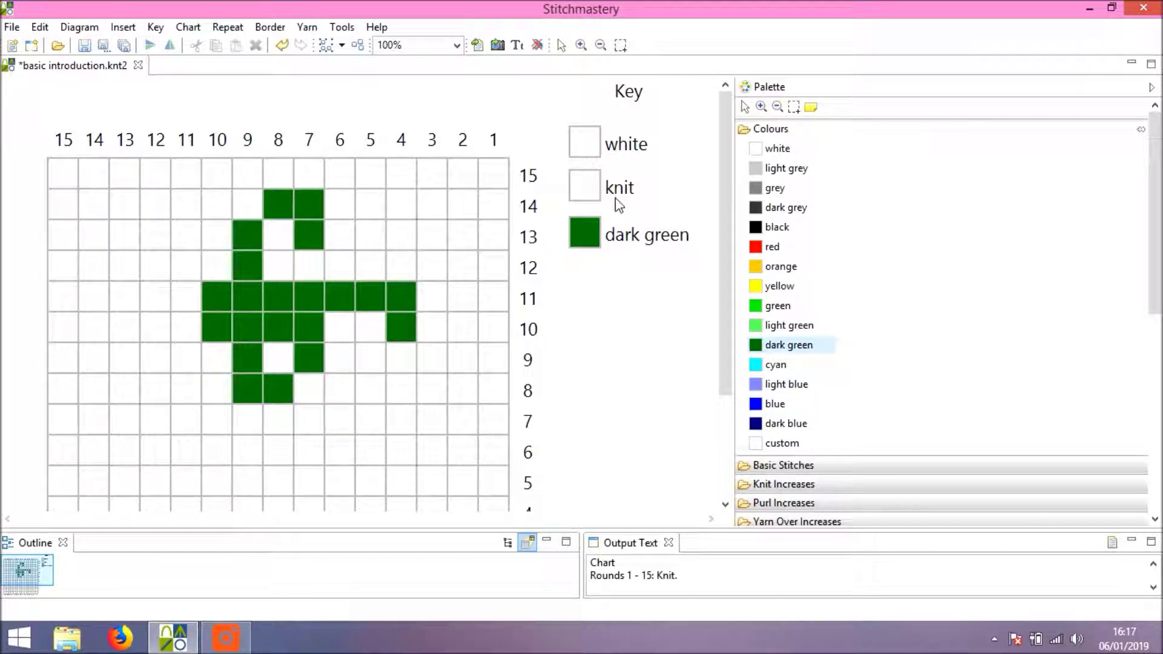
- Hide the knit entry from the key and make the lower output panels taller
click(609, 201)
click(594, 192)
click(40, 27)
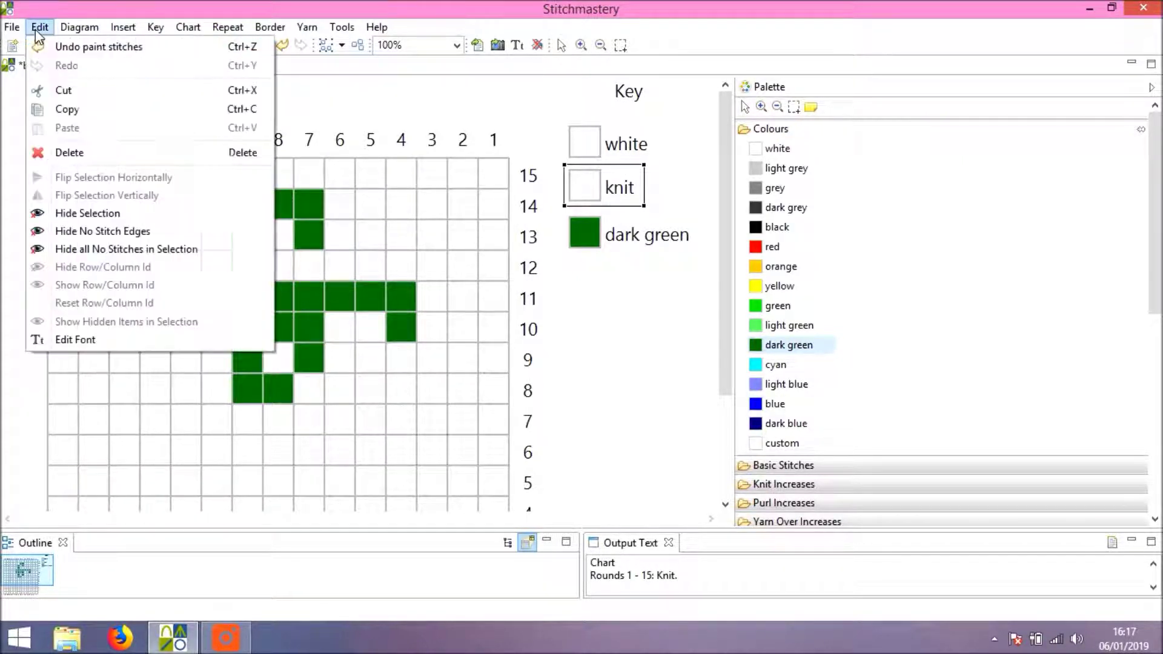
click(76, 213)
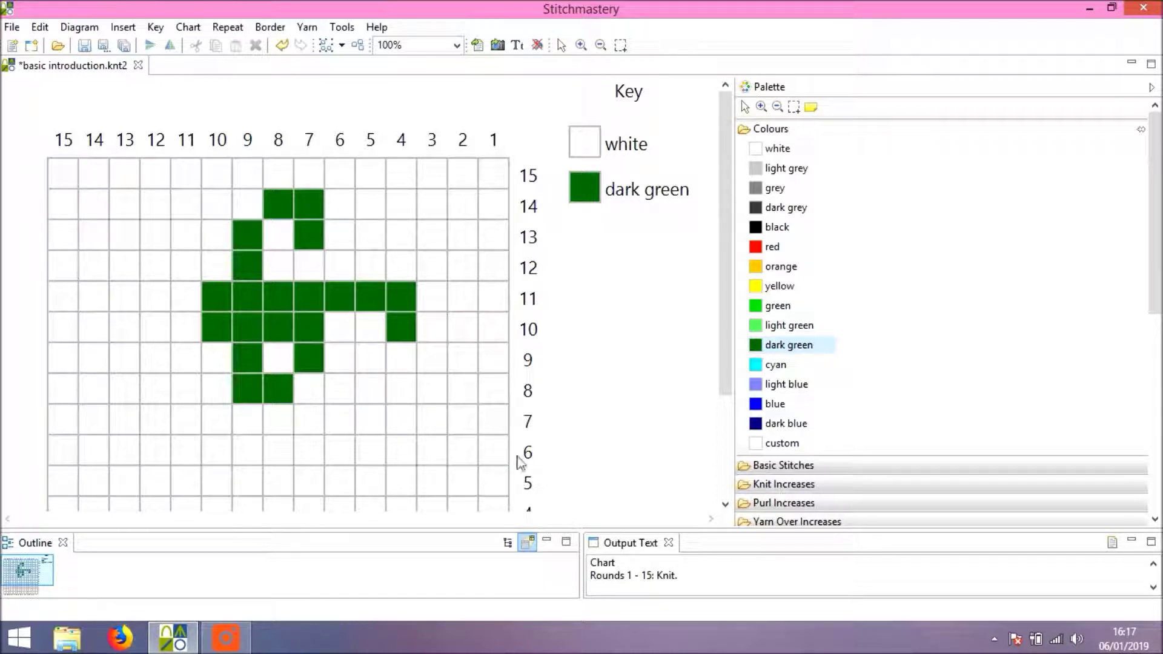
drag(606, 534, 609, 523)
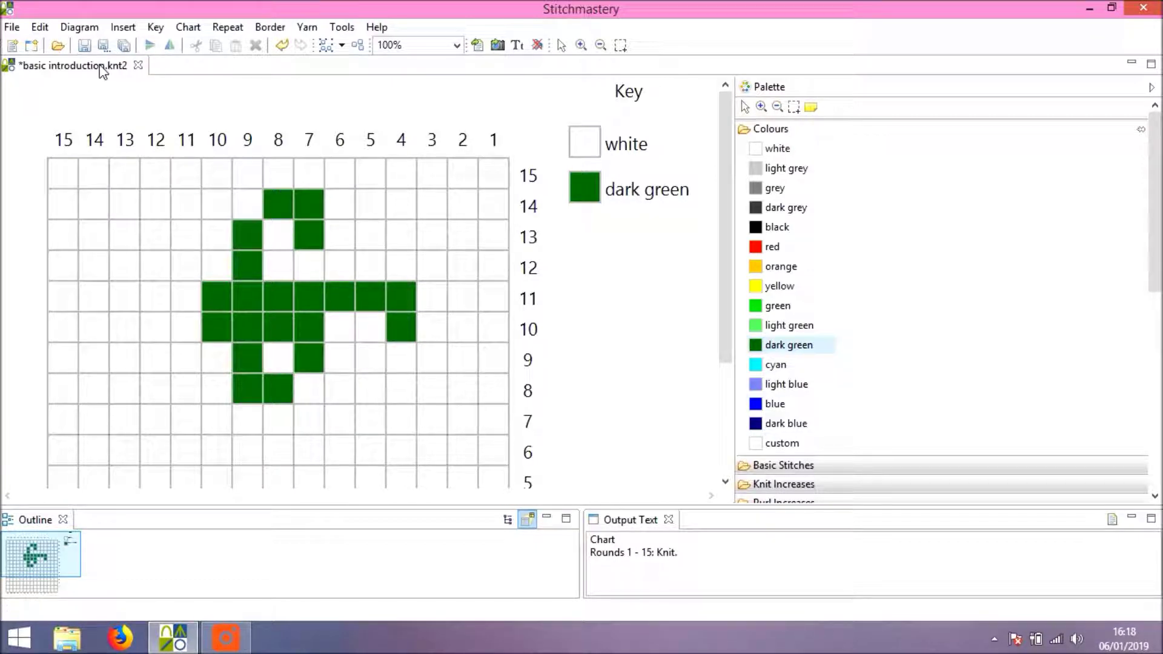
click(79, 27)
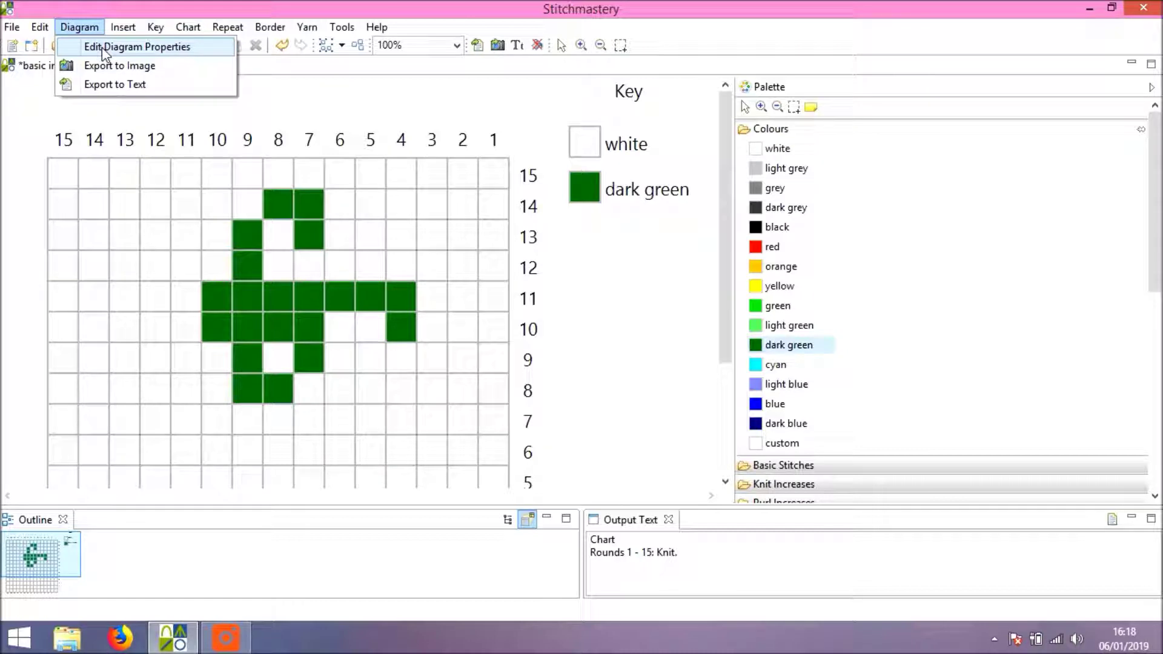
- Turn on Include colour in the diagram's Written Instructions properties
click(106, 49)
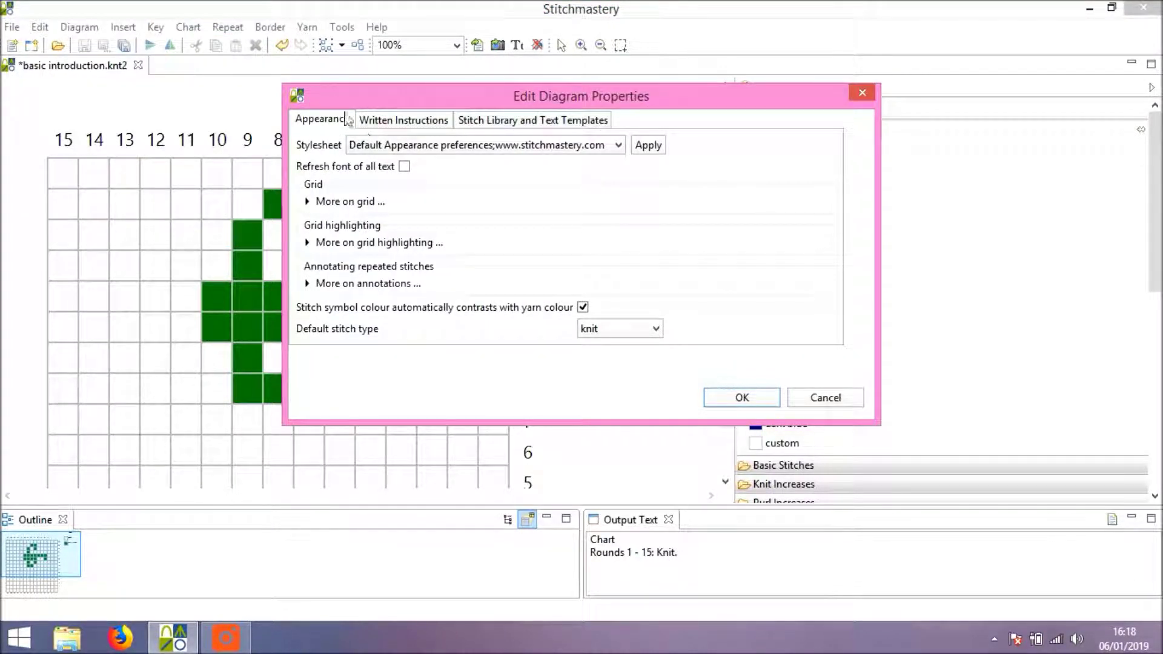
click(391, 121)
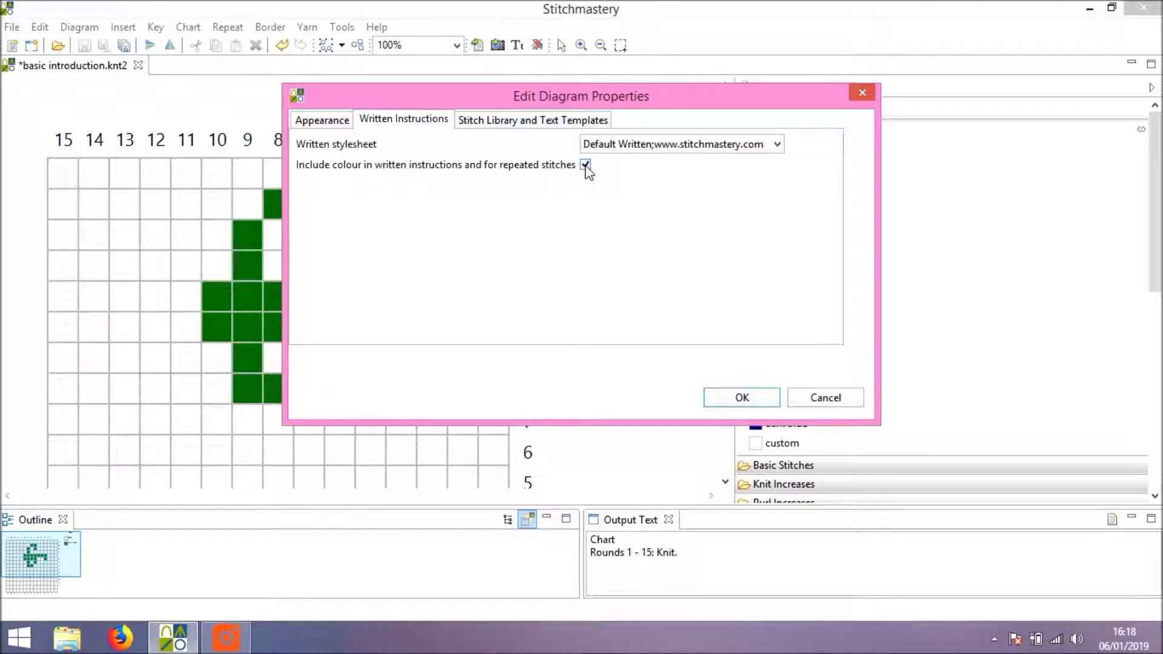
click(743, 398)
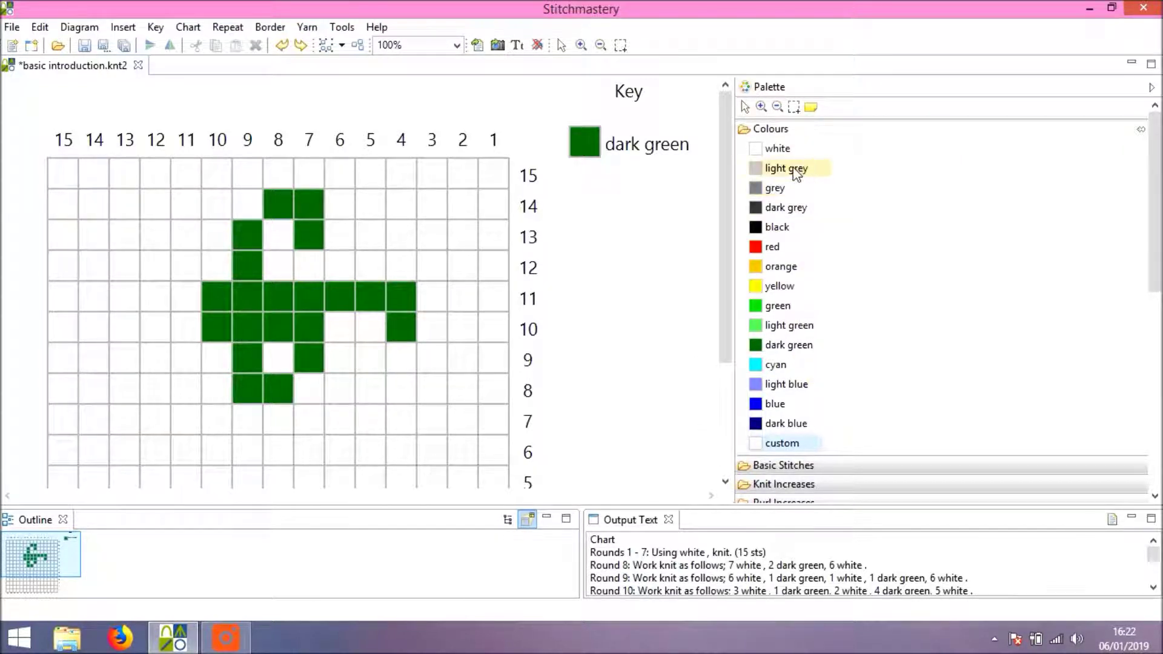
- Create a custom purple (red 123, green 36, blue 219), save it and select it
double_click(796, 446)
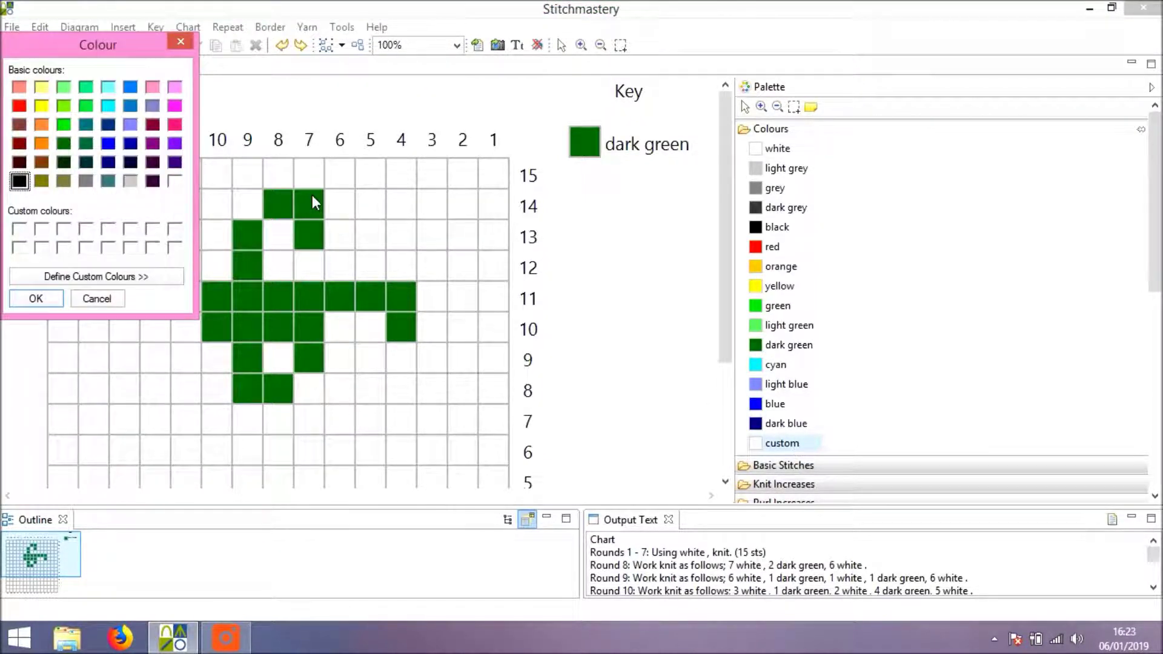
drag(146, 53, 412, 119)
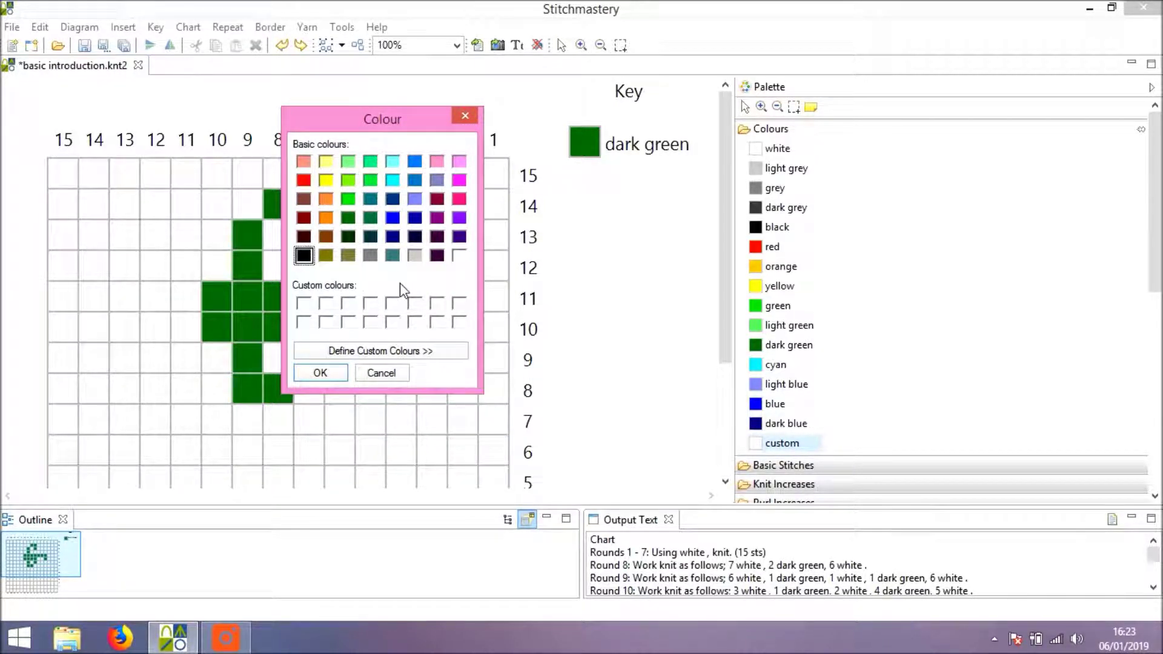
click(445, 358)
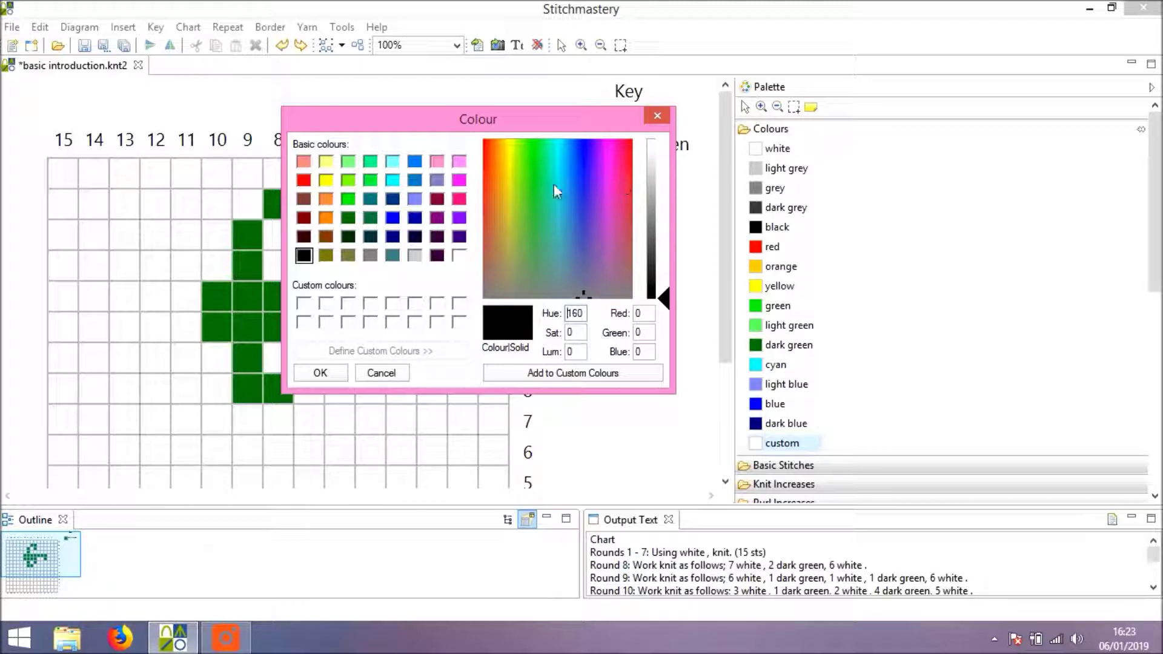
drag(545, 192, 595, 186)
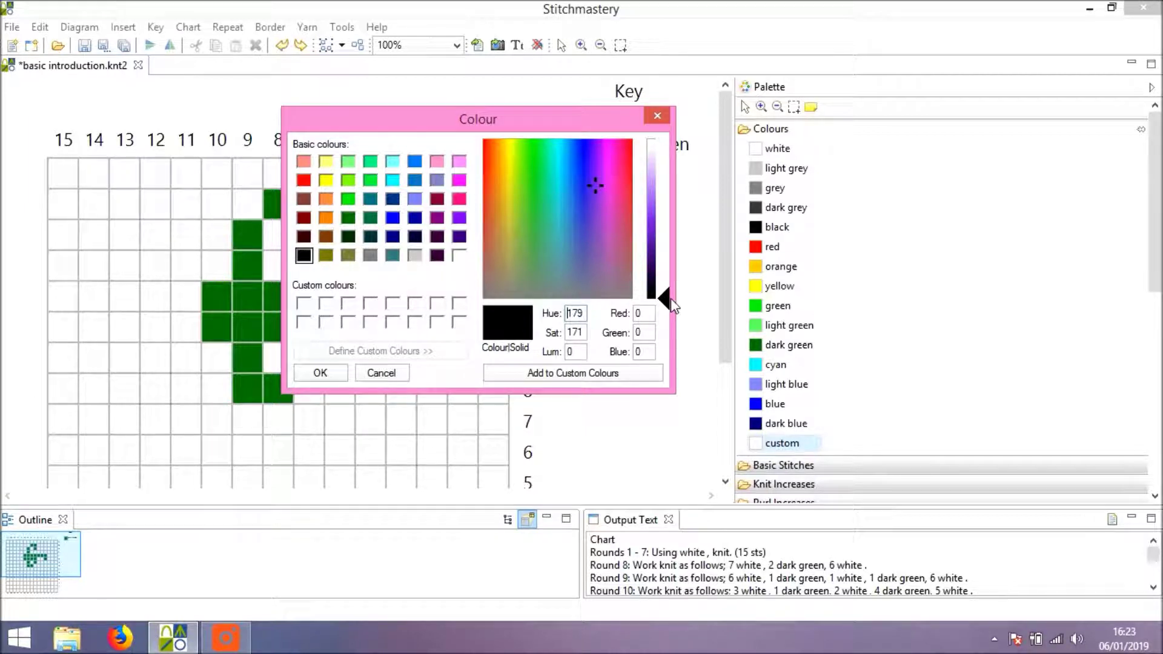
drag(671, 298, 668, 220)
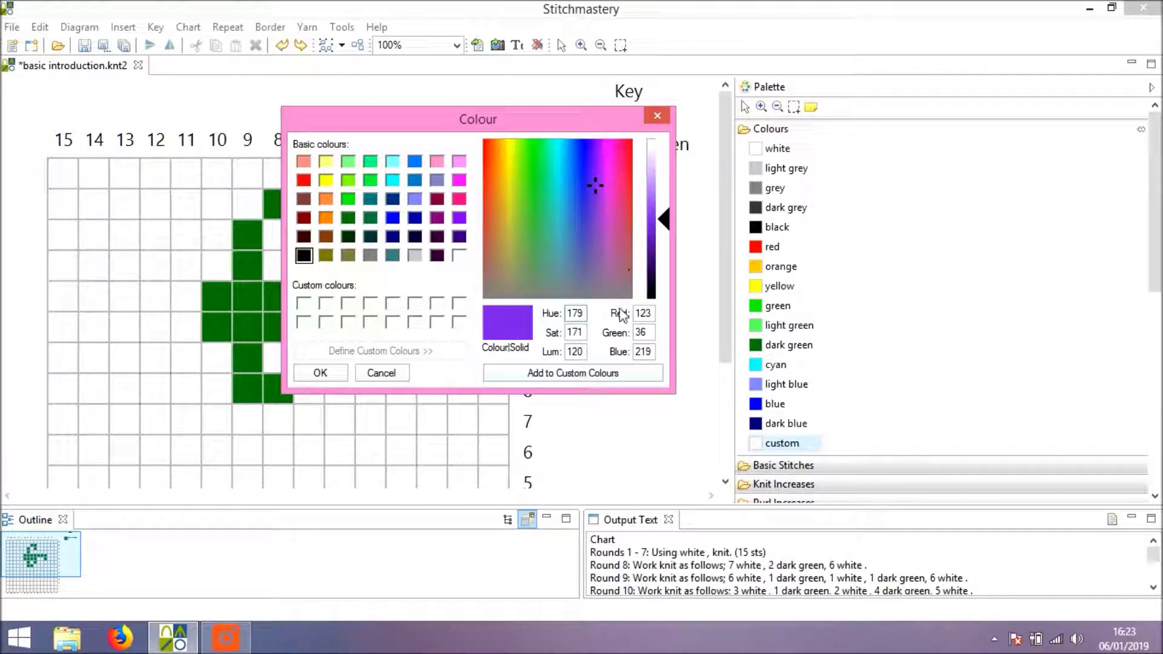
click(575, 373)
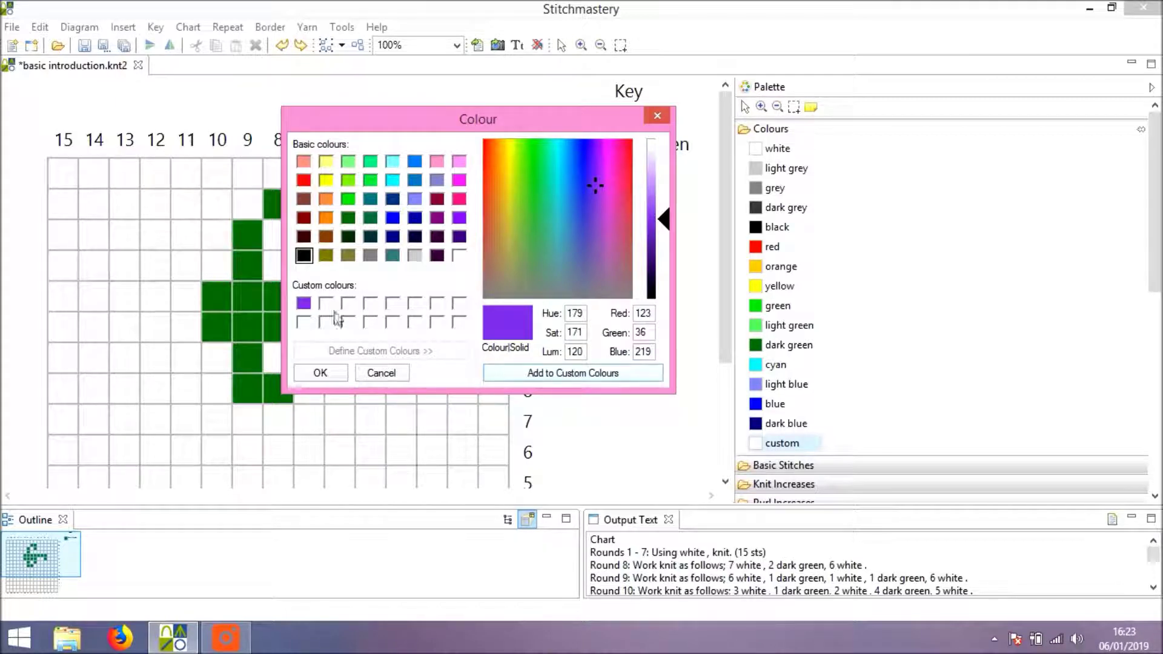
click(303, 304)
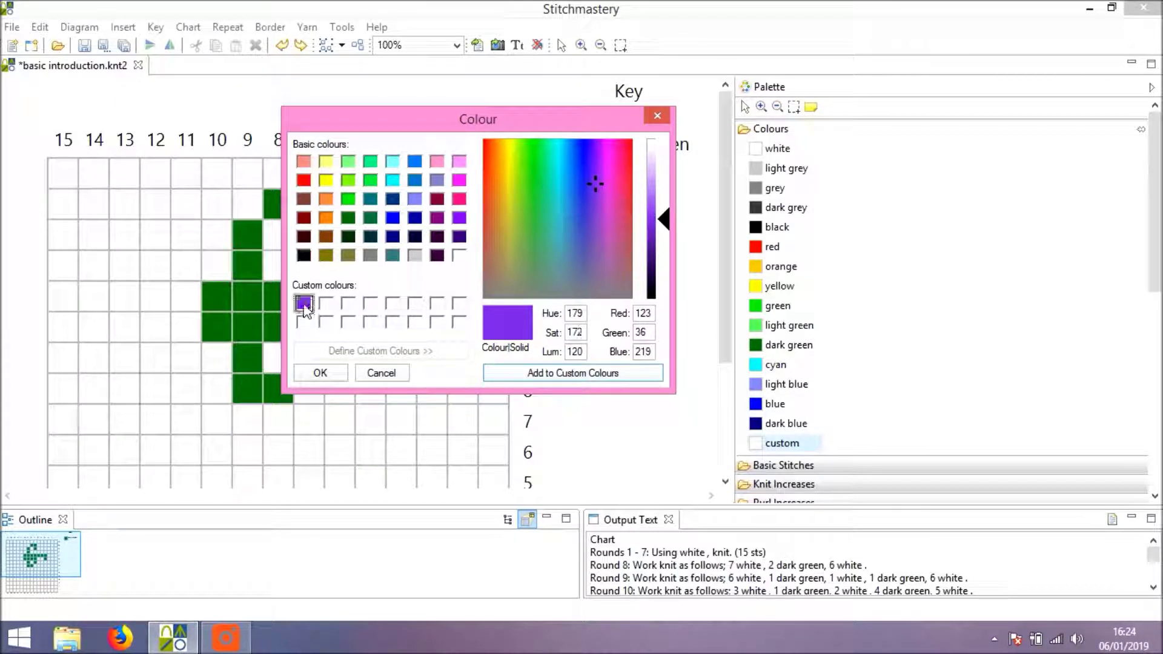
click(327, 374)
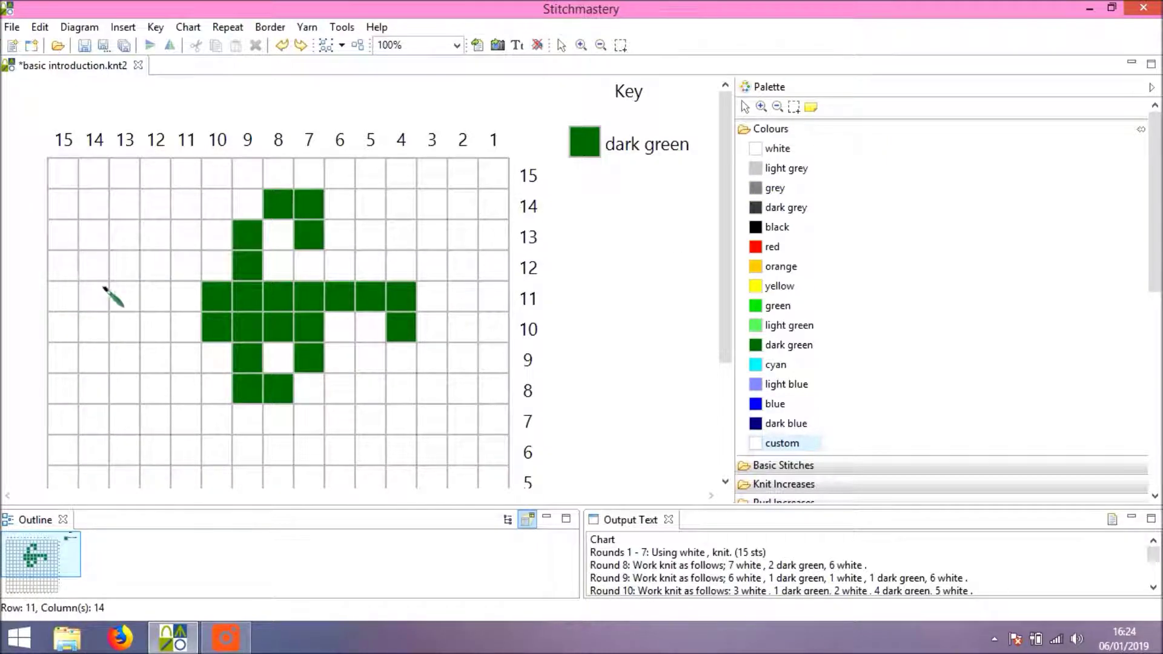
- Paint purple along row 11 and column 11, then select the Custom1 key entry
mouse_move(93, 293)
mouse_down()
mouse_move(171, 301)
mouse_move(189, 423)
mouse_up()
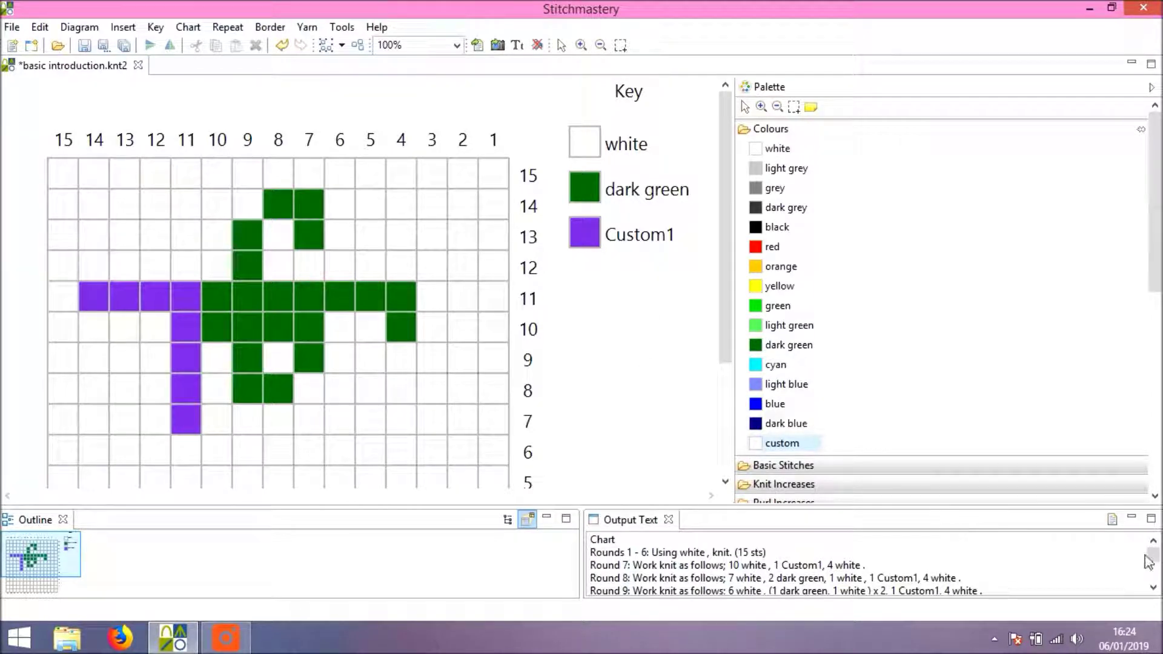
drag(1151, 555, 1151, 561)
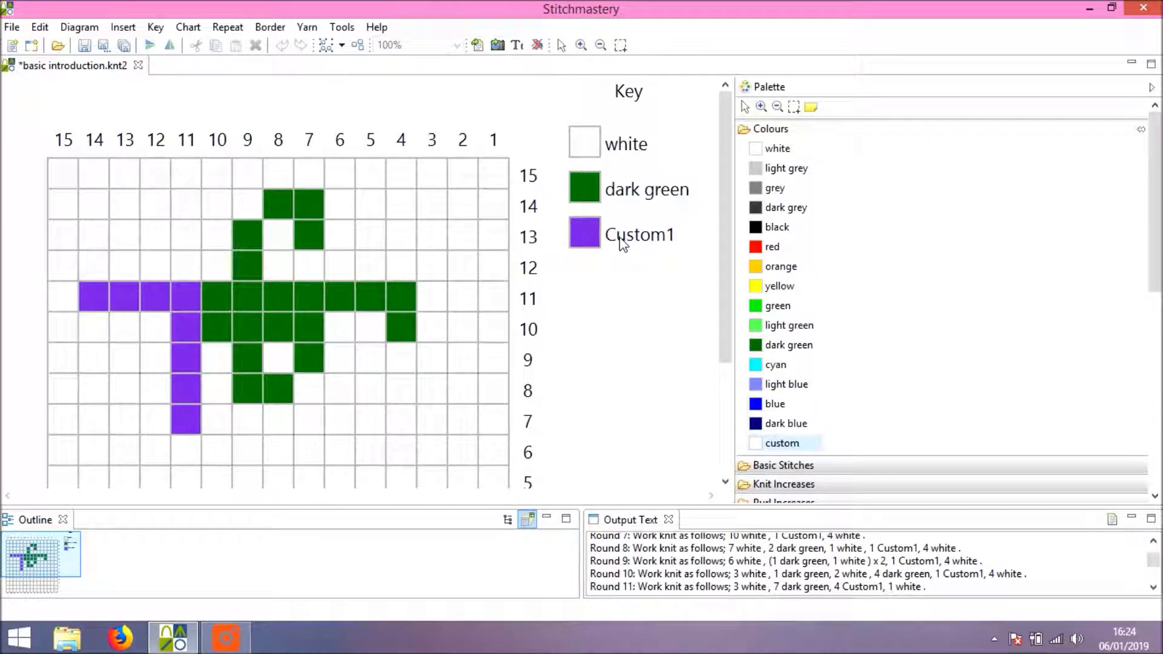
click(620, 238)
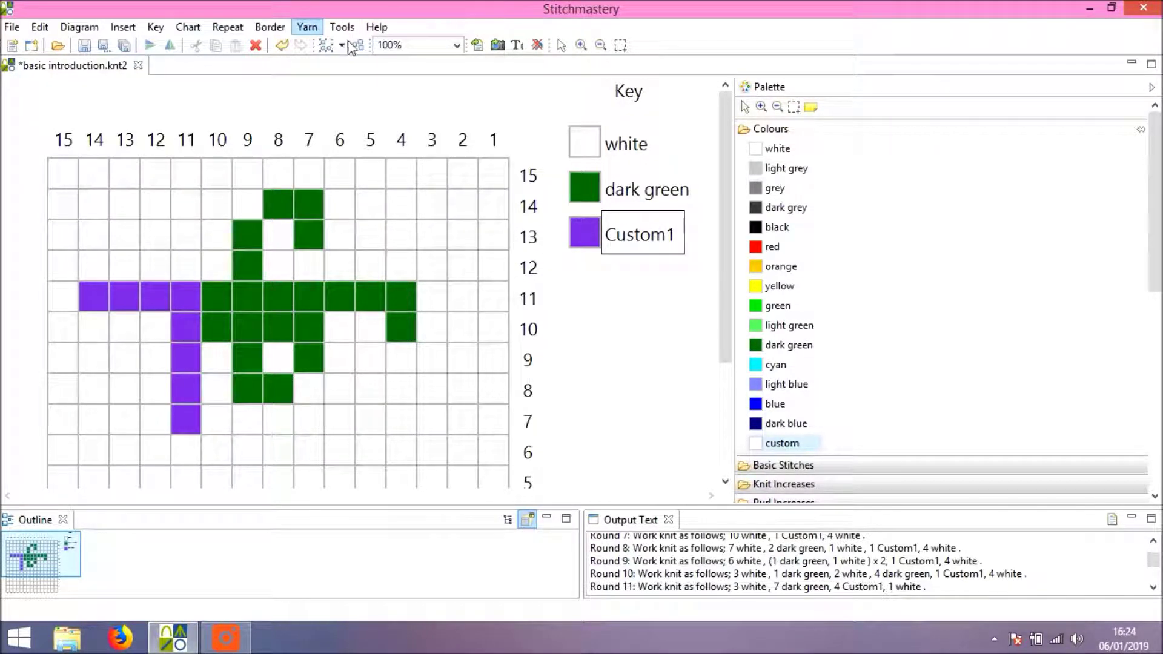
- Rename the Custom1 yarn 'J&S Lilac' with alias 'Lilac' and reset its key text
click(306, 26)
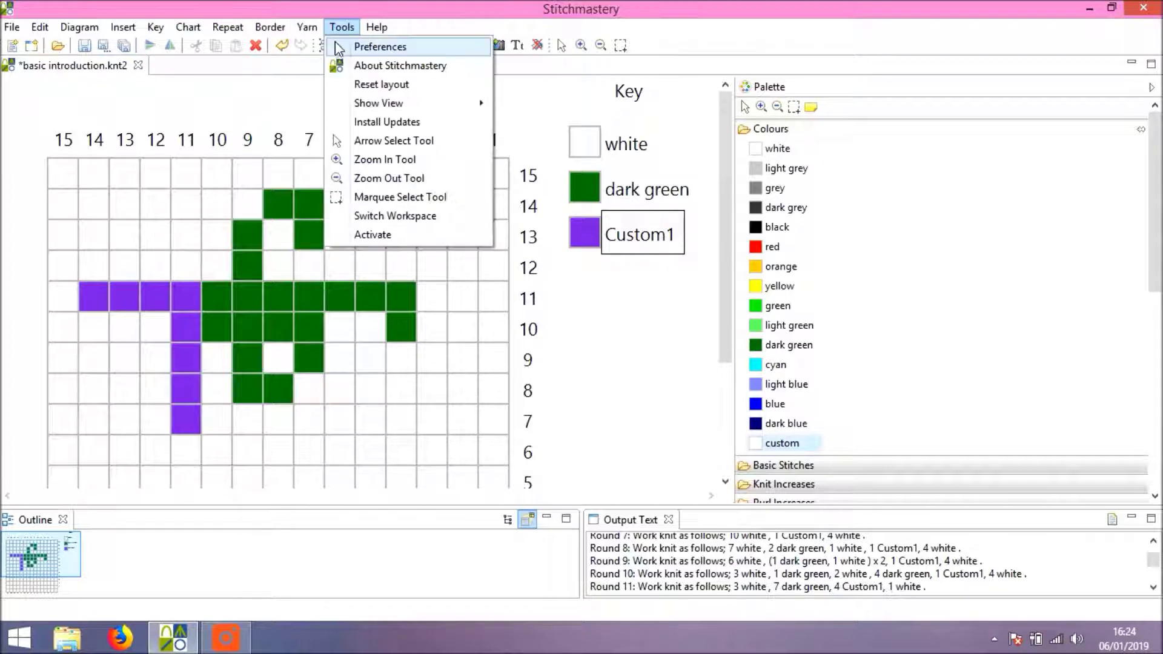
click(328, 48)
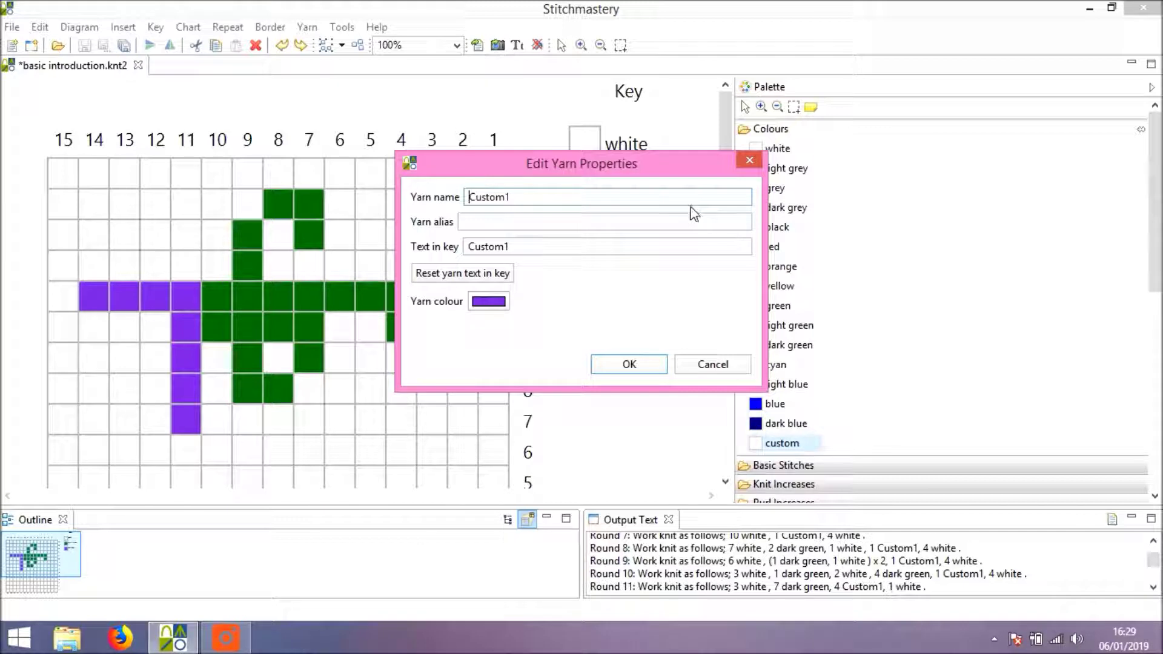
click(613, 226)
text(Lilac)
click(511, 197)
key(ctrl+a)
text(J&S Lilac)
click(502, 280)
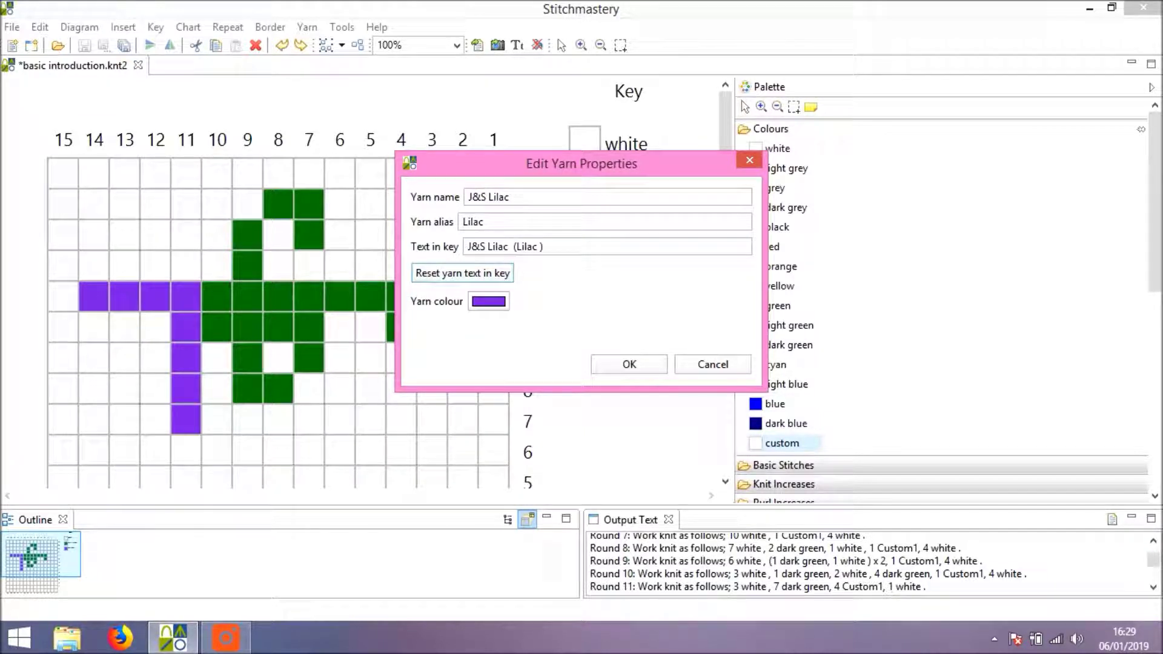
click(621, 369)
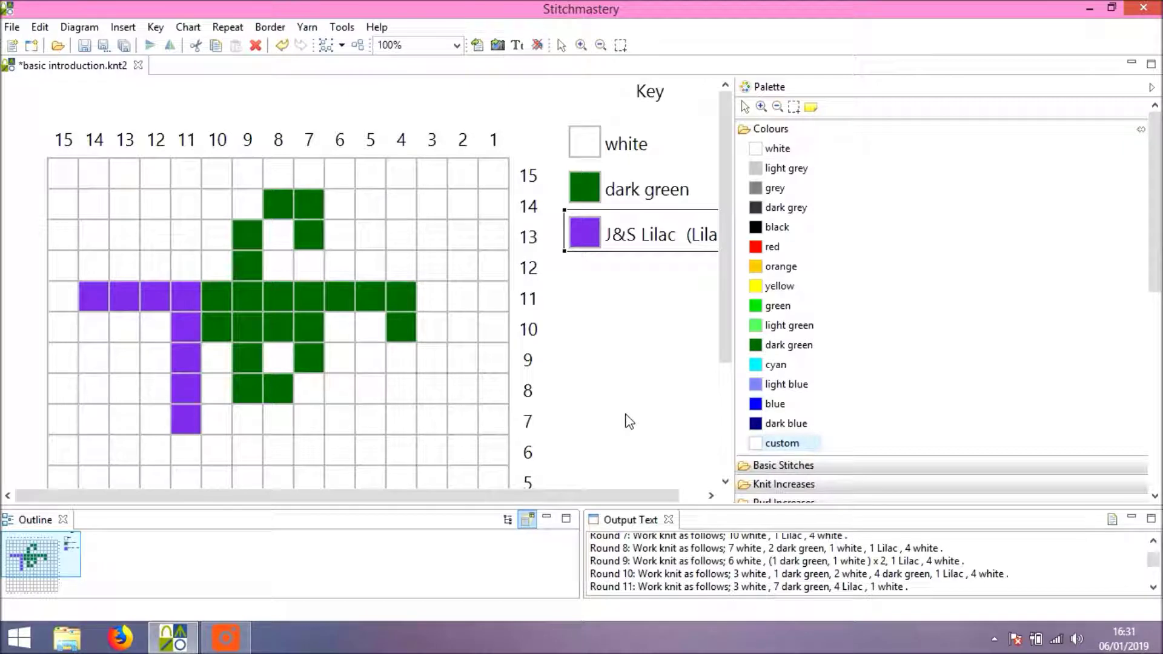
- Place purl stitches at row 11 columns 6–7 and row 8 columns 5–6
click(800, 129)
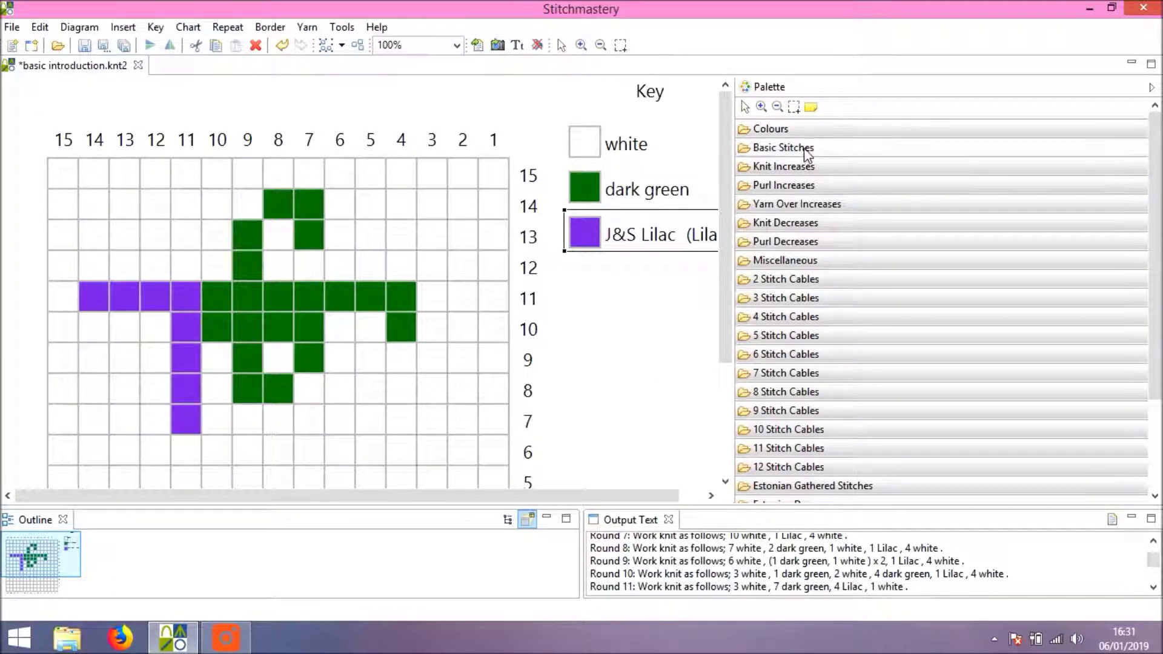
click(819, 147)
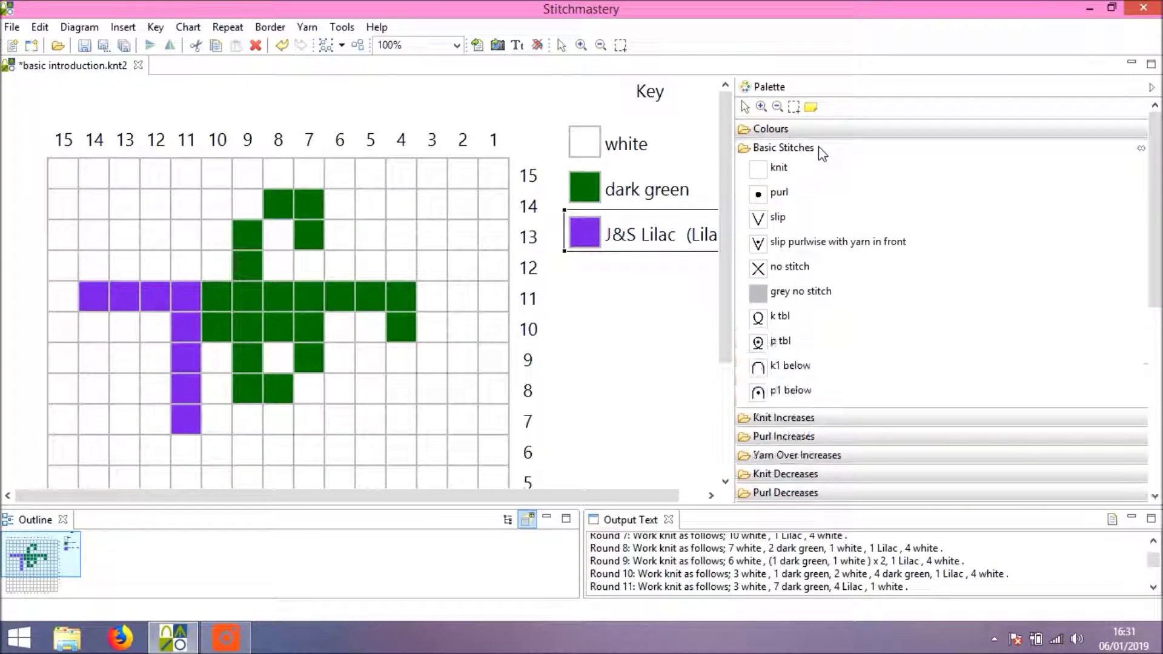
click(782, 193)
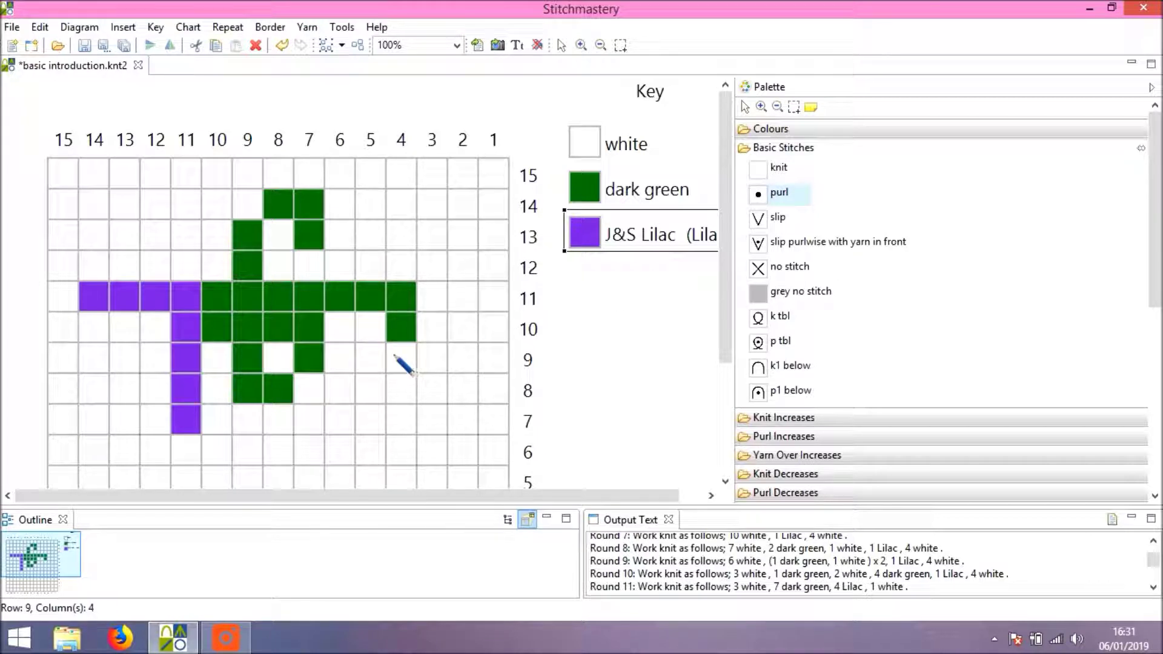
click(347, 303)
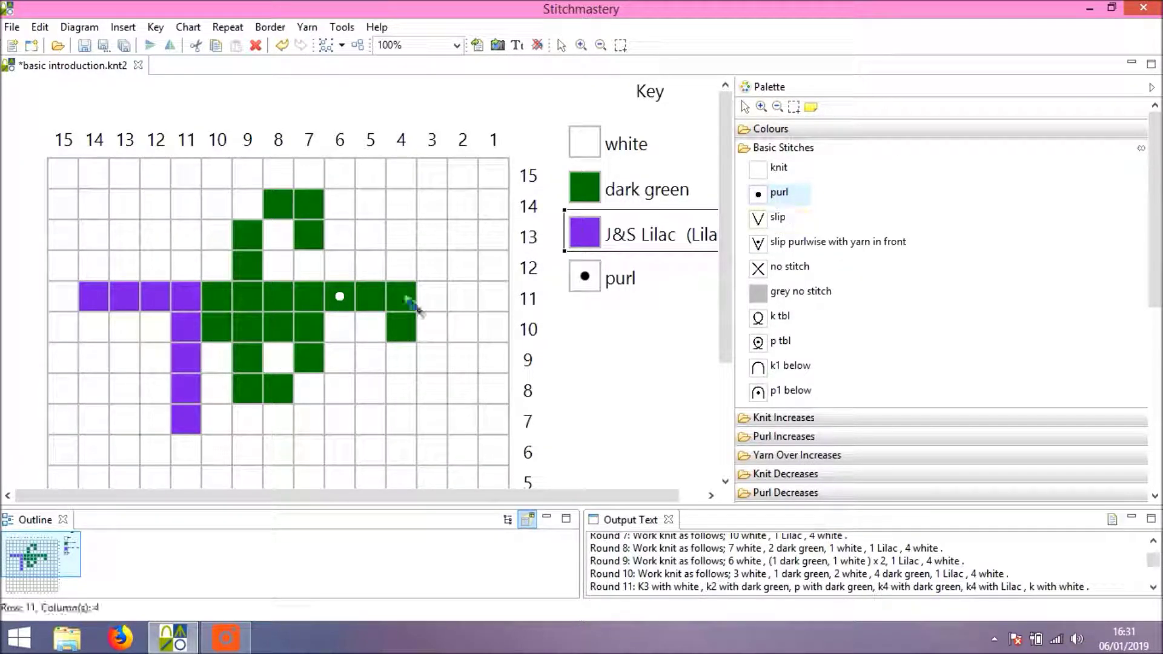
click(309, 296)
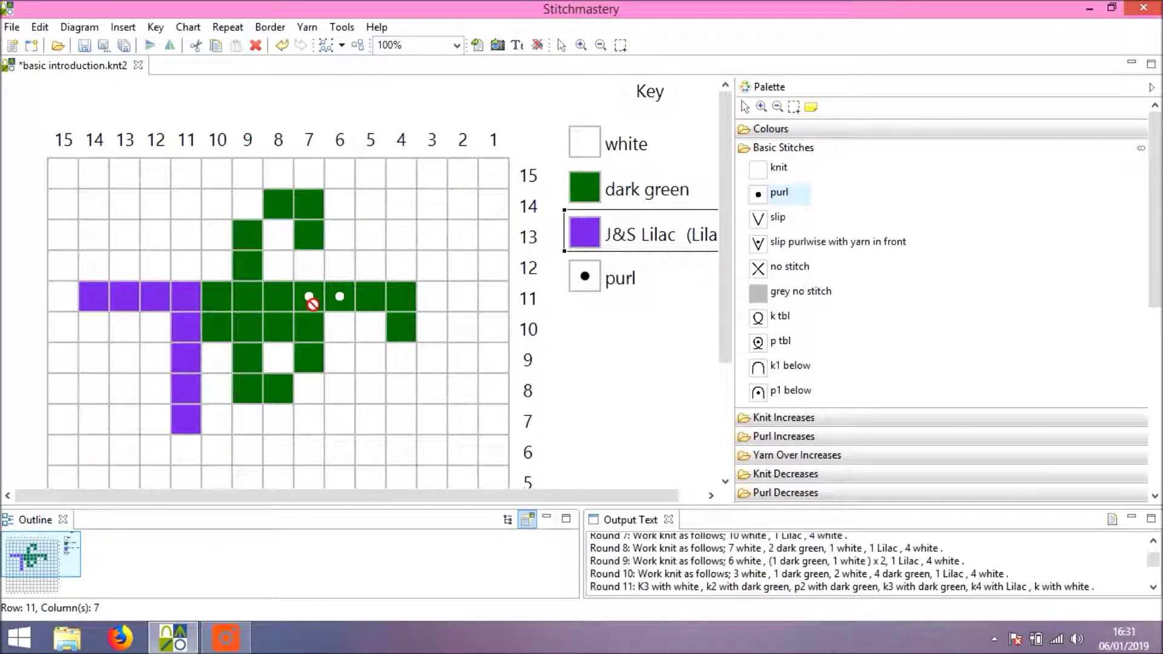
click(345, 386)
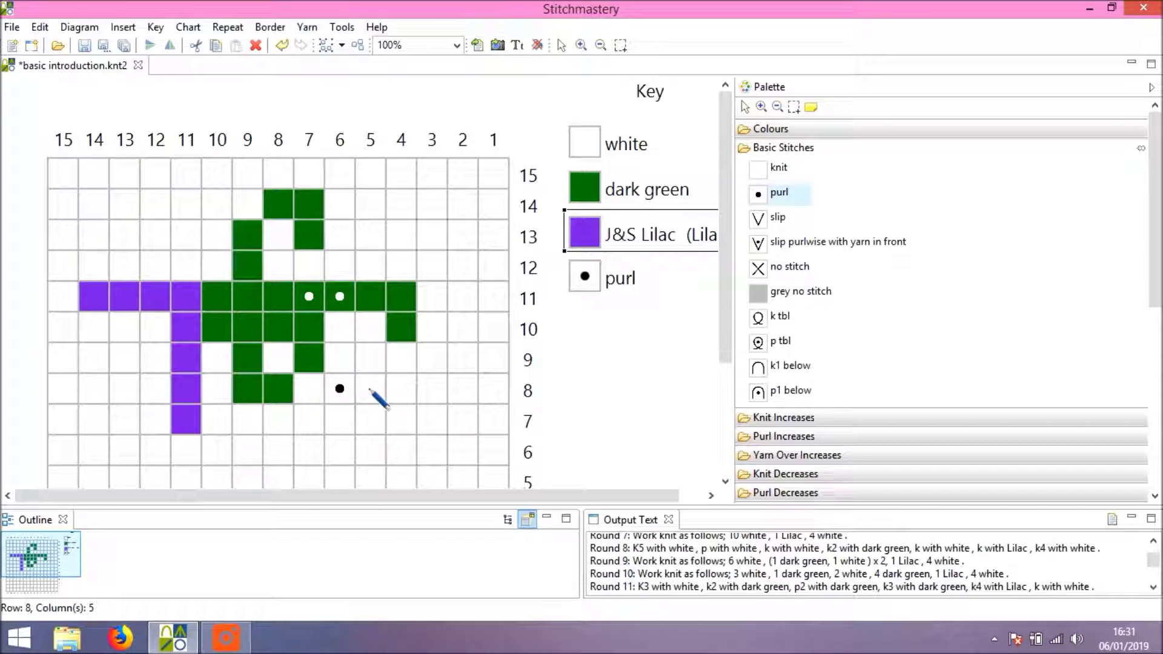
click(375, 393)
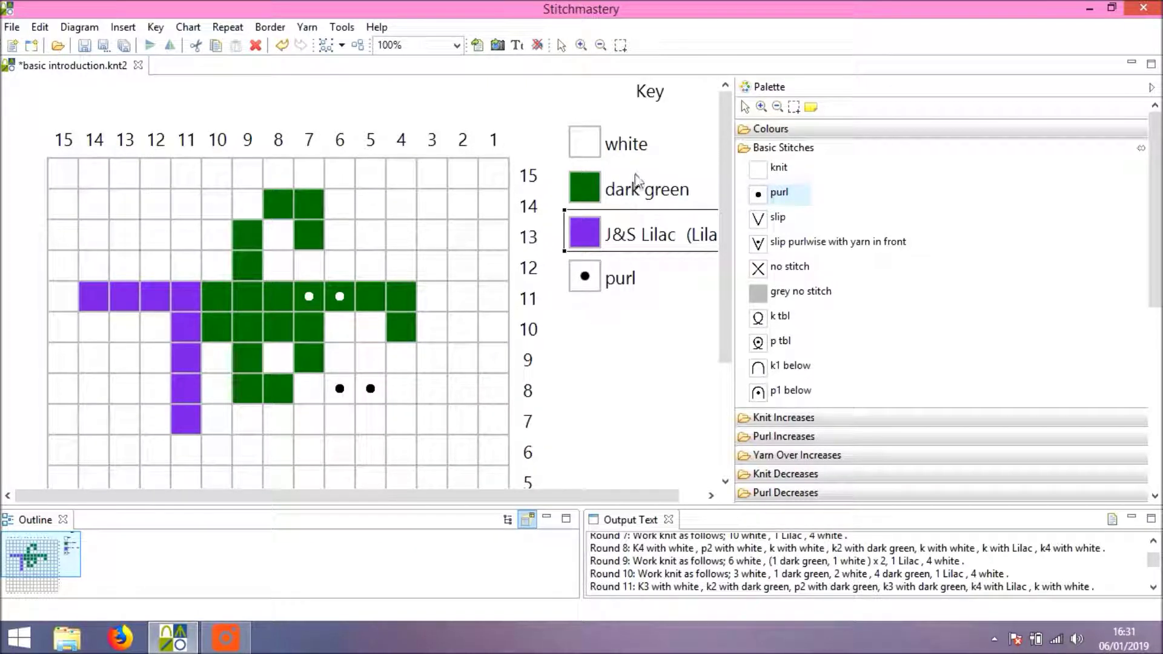
- Colour the row 8 purls dark green at column 5 and yellow at column 6
click(644, 190)
click(643, 191)
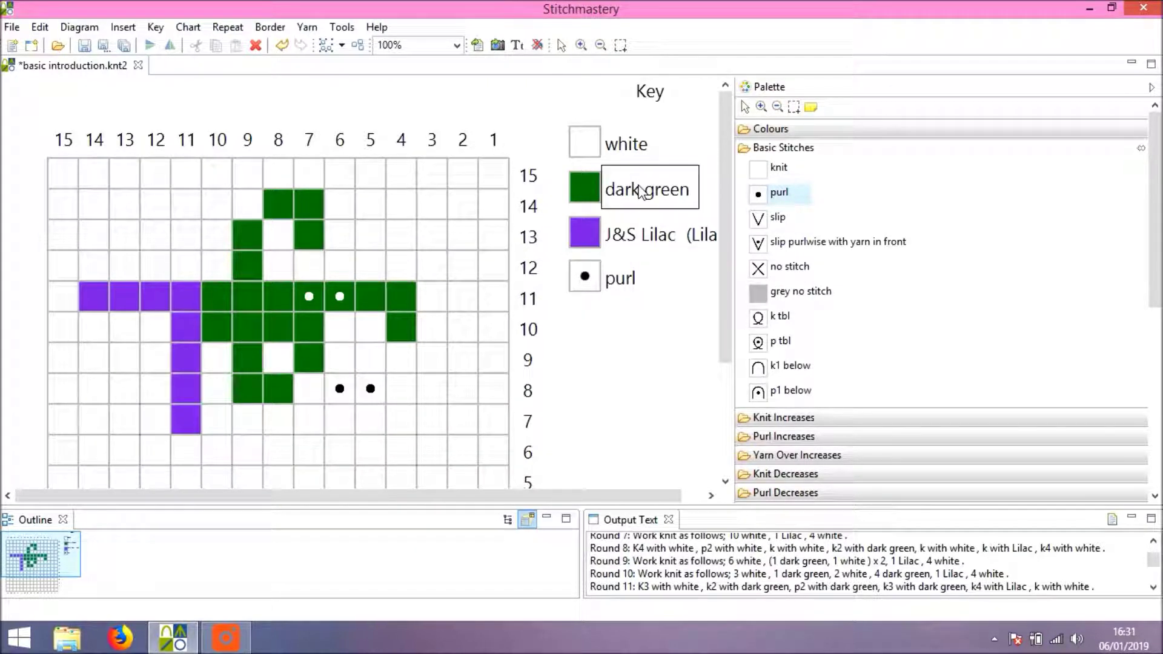
click(591, 191)
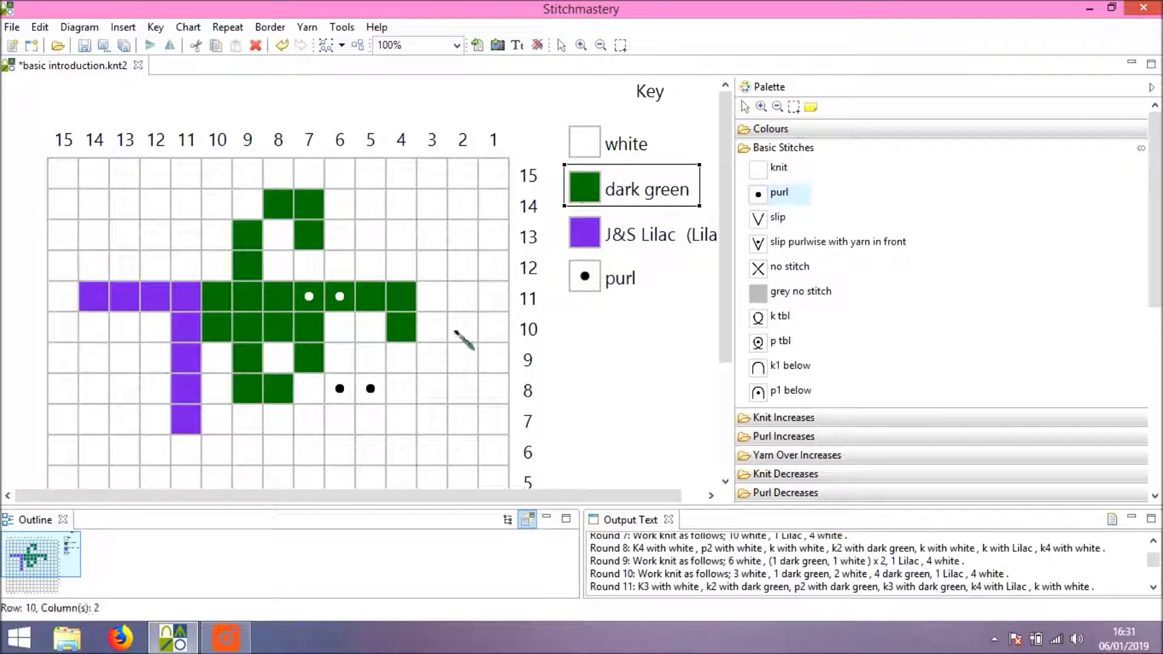
click(371, 388)
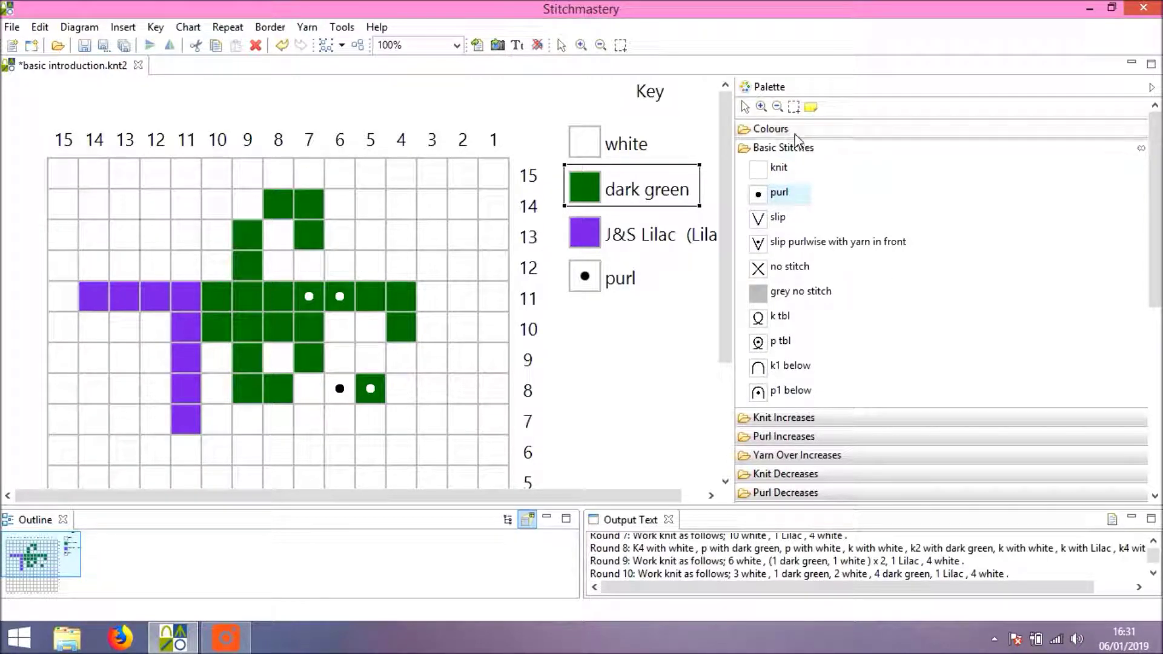
click(768, 129)
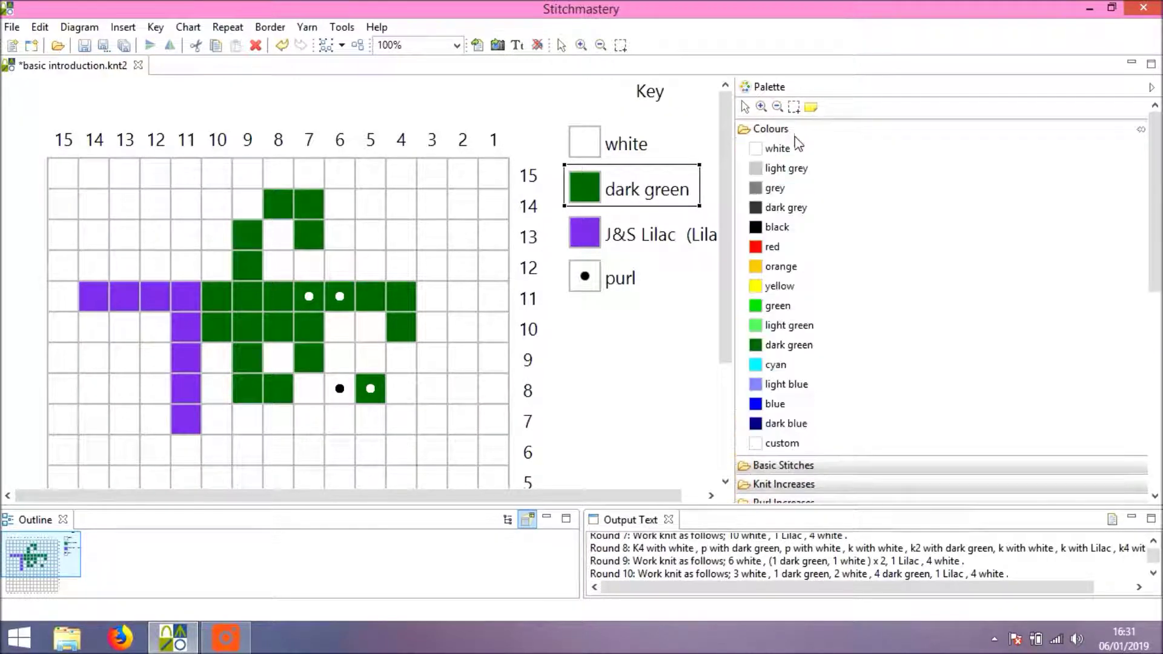
click(779, 288)
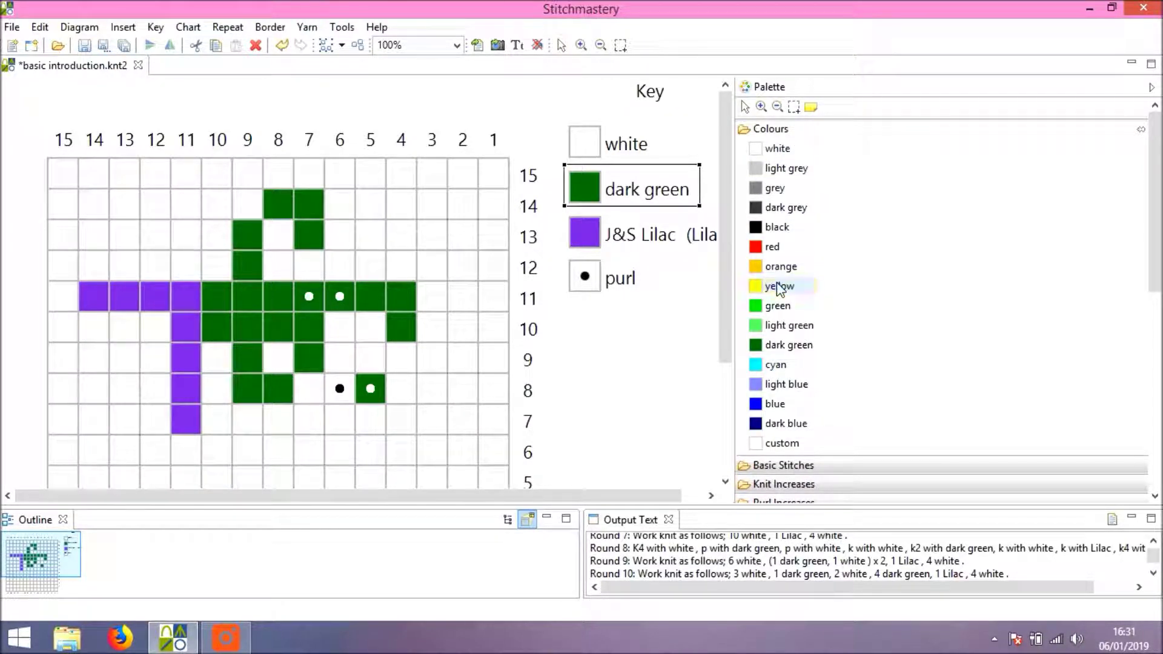
click(340, 390)
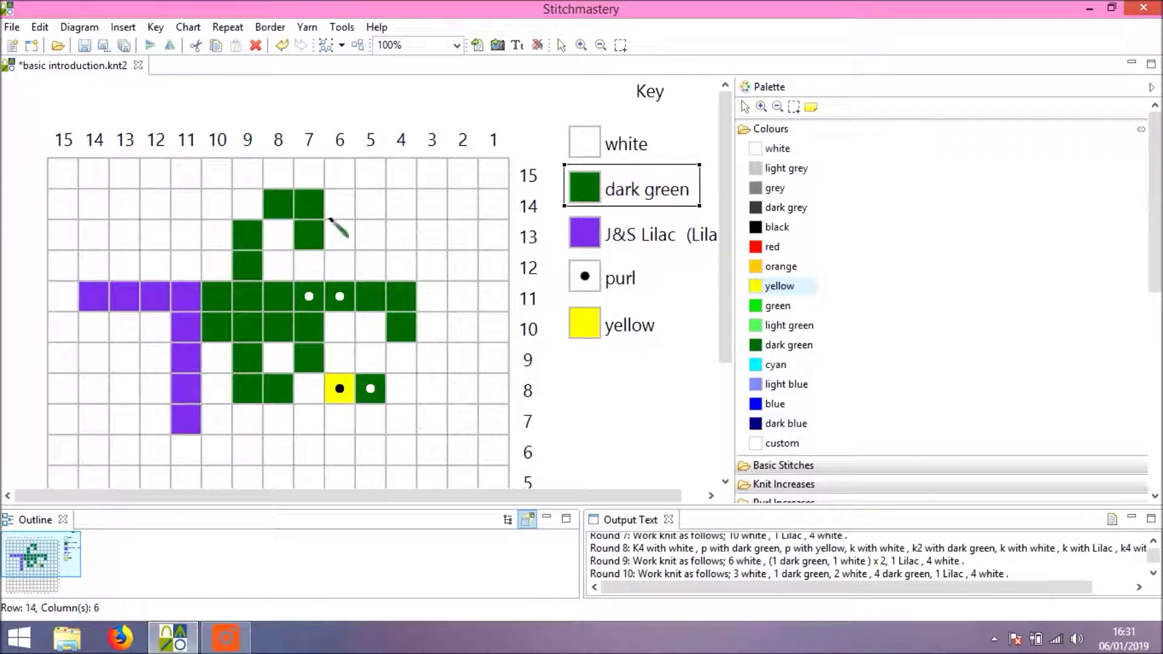
click(80, 26)
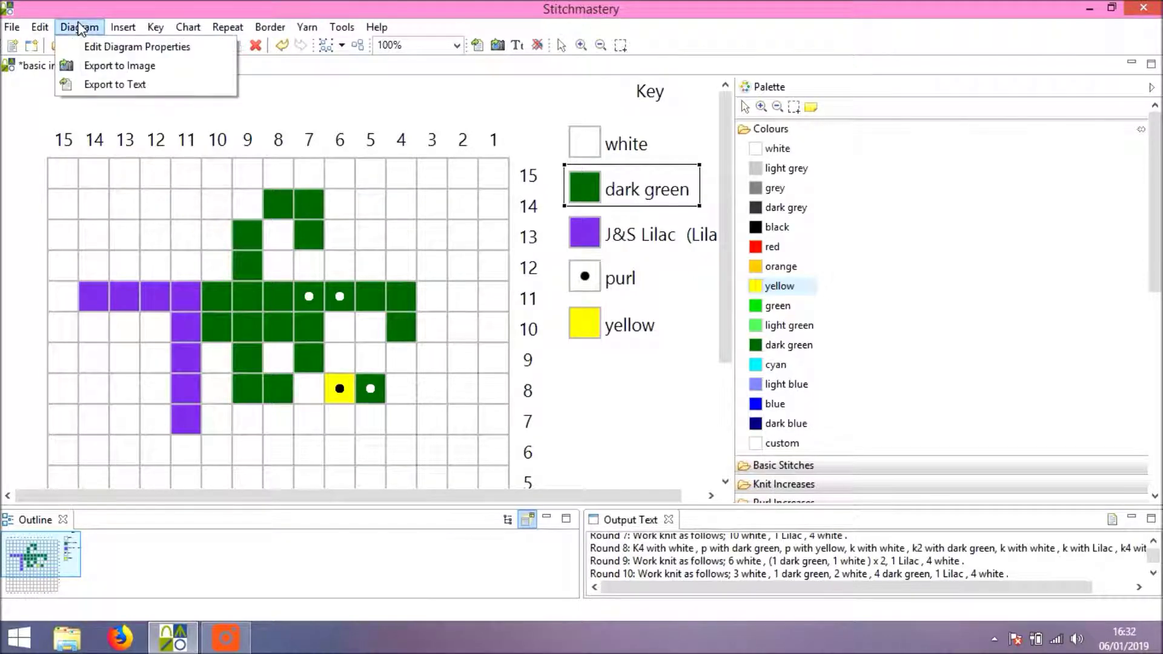
click(105, 46)
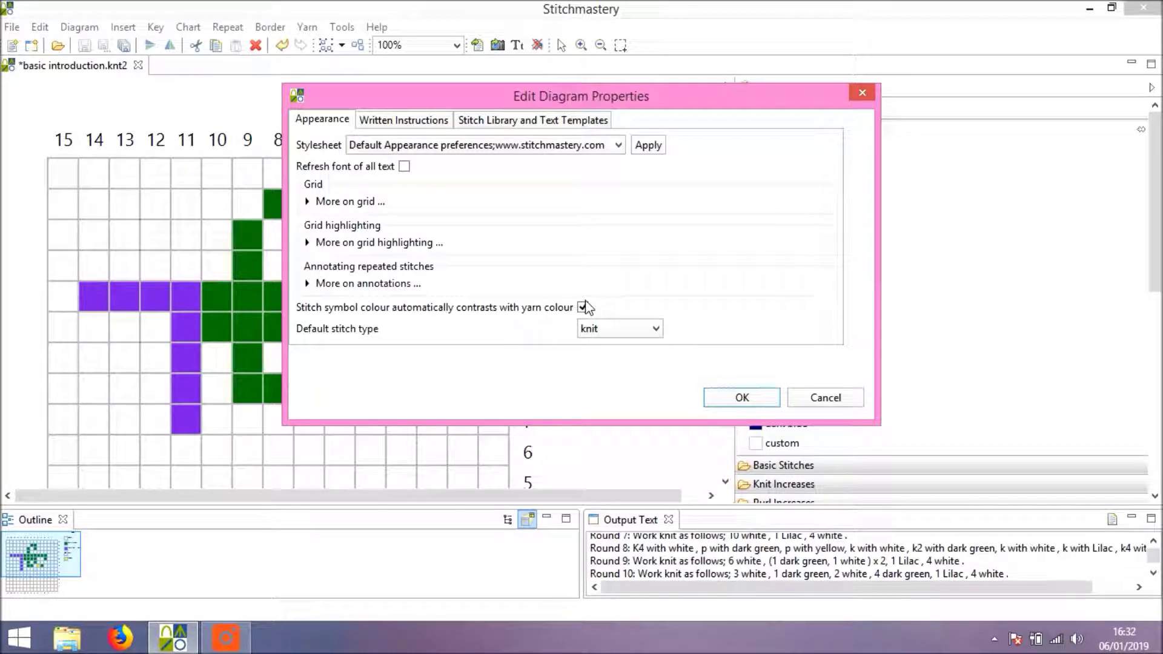
click(739, 396)
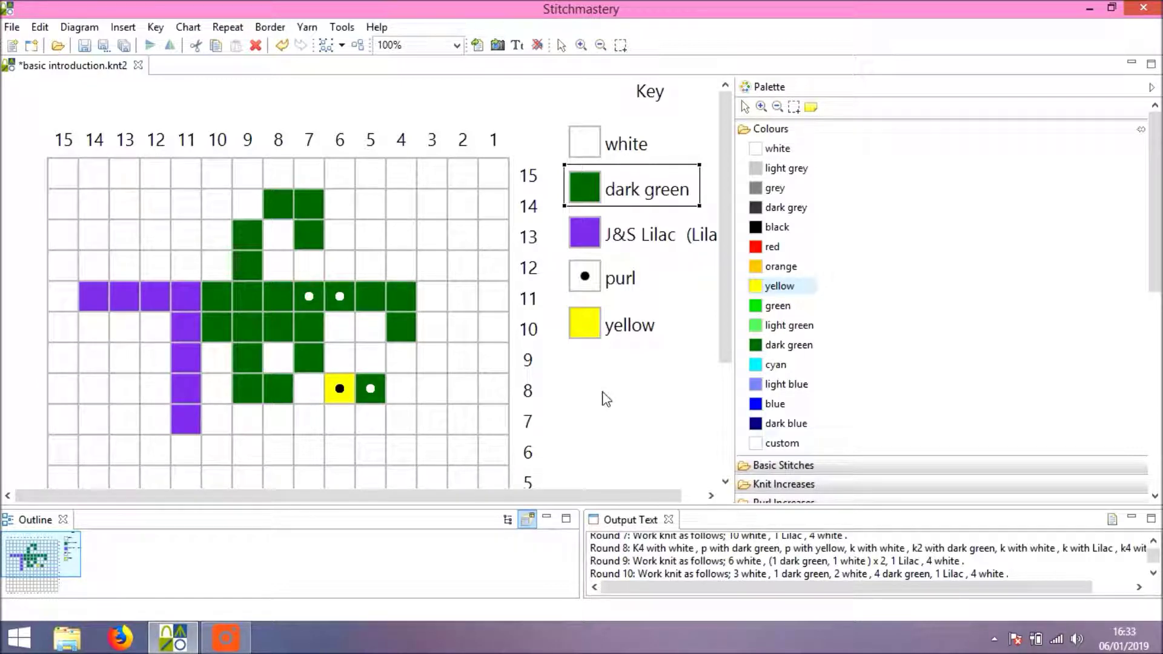
- Move the purl entry to the top of the key, then restore the hidden knit entry, giving six entries
click(606, 285)
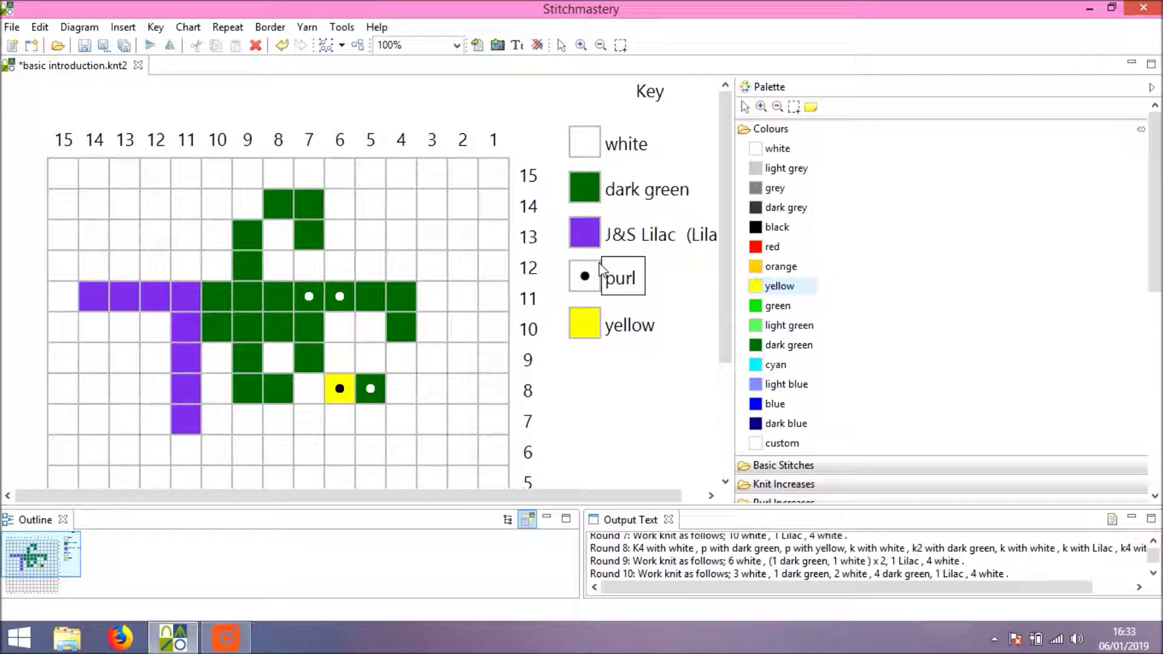
drag(600, 267, 603, 128)
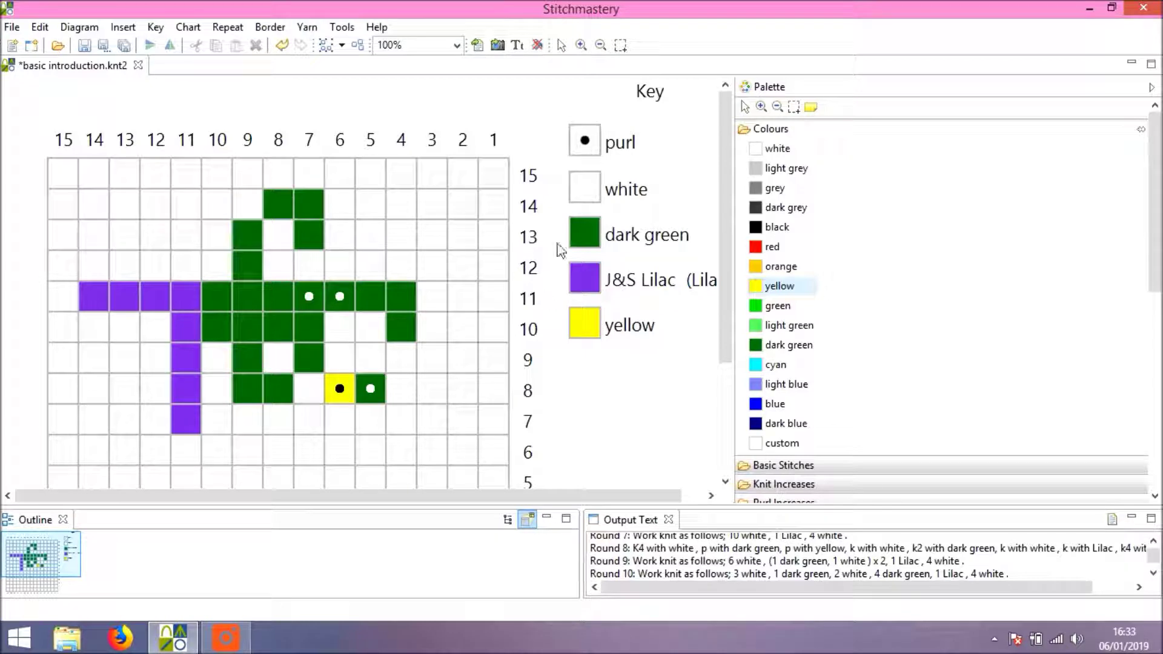
scroll(187, 176, right, 1)
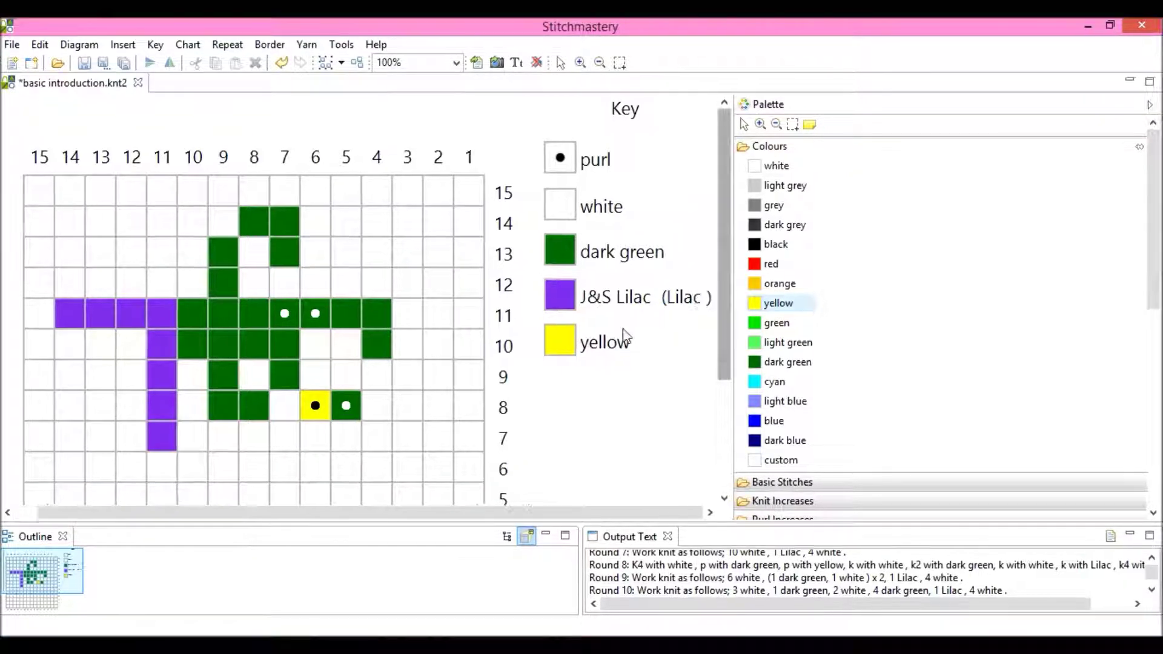
click(695, 141)
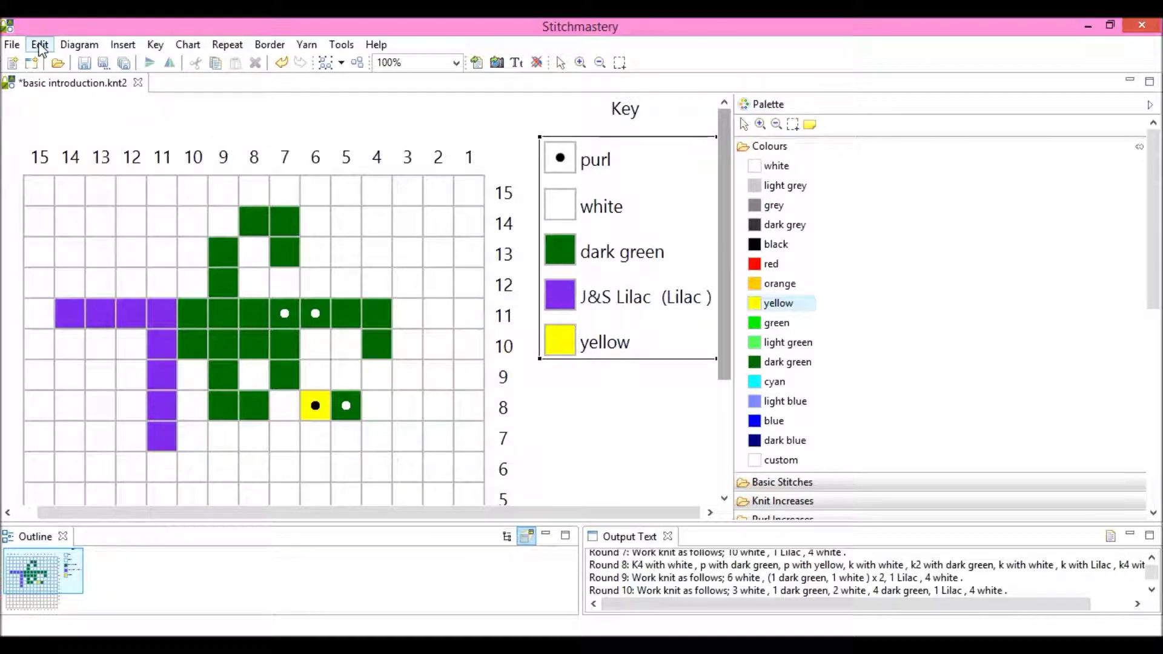
click(40, 46)
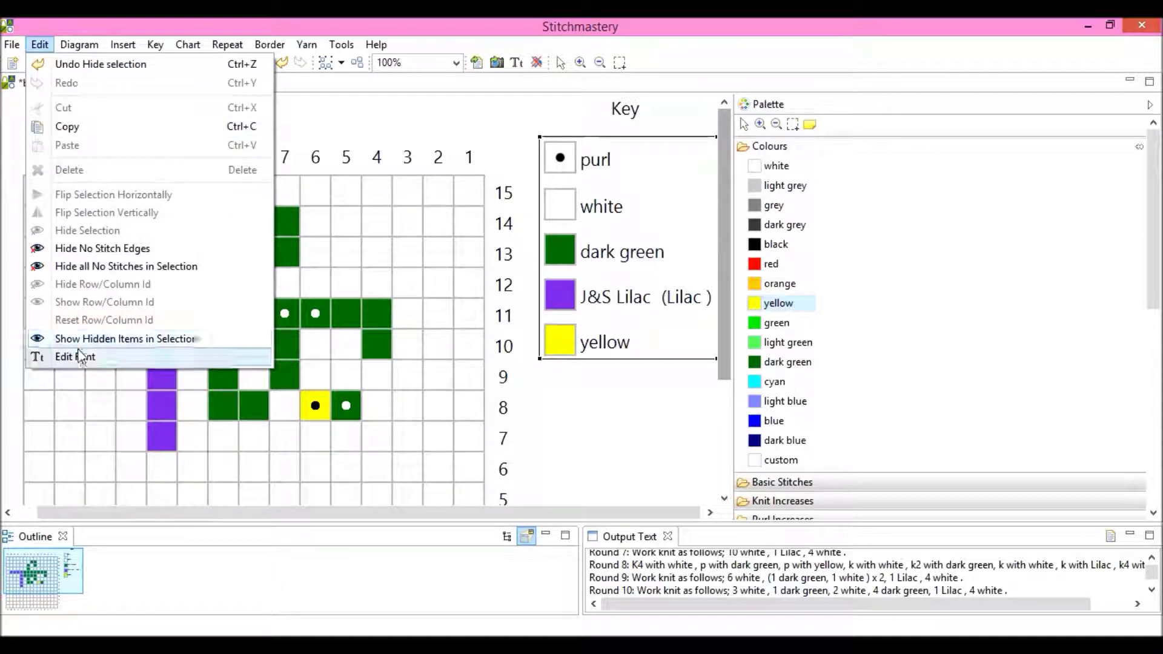
click(120, 340)
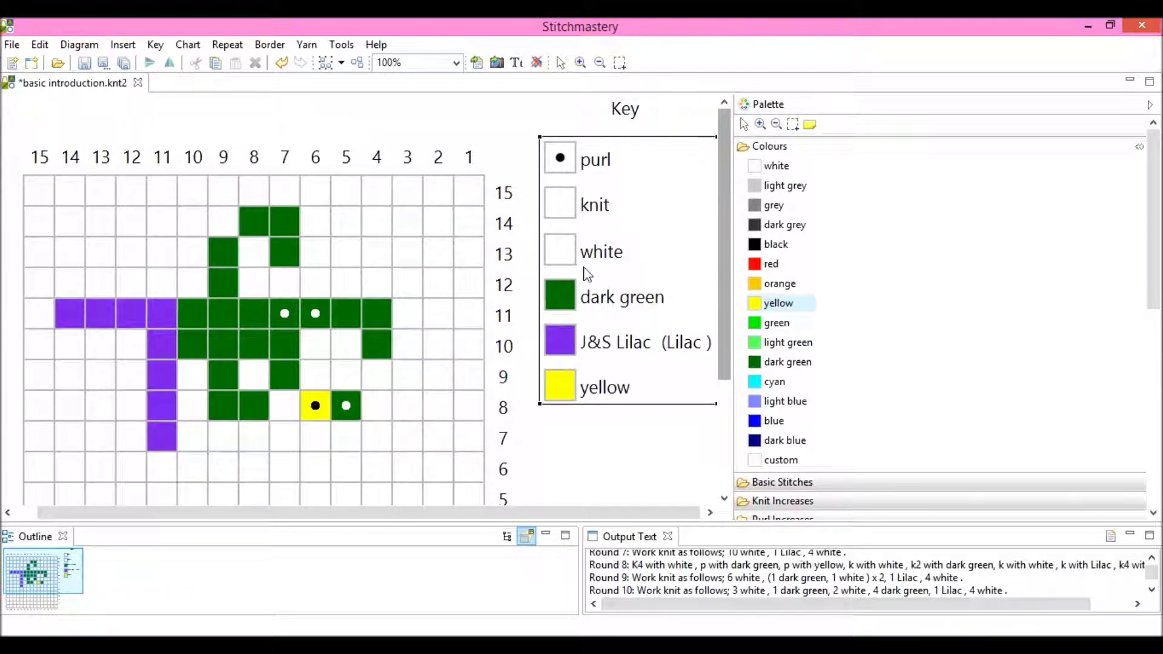